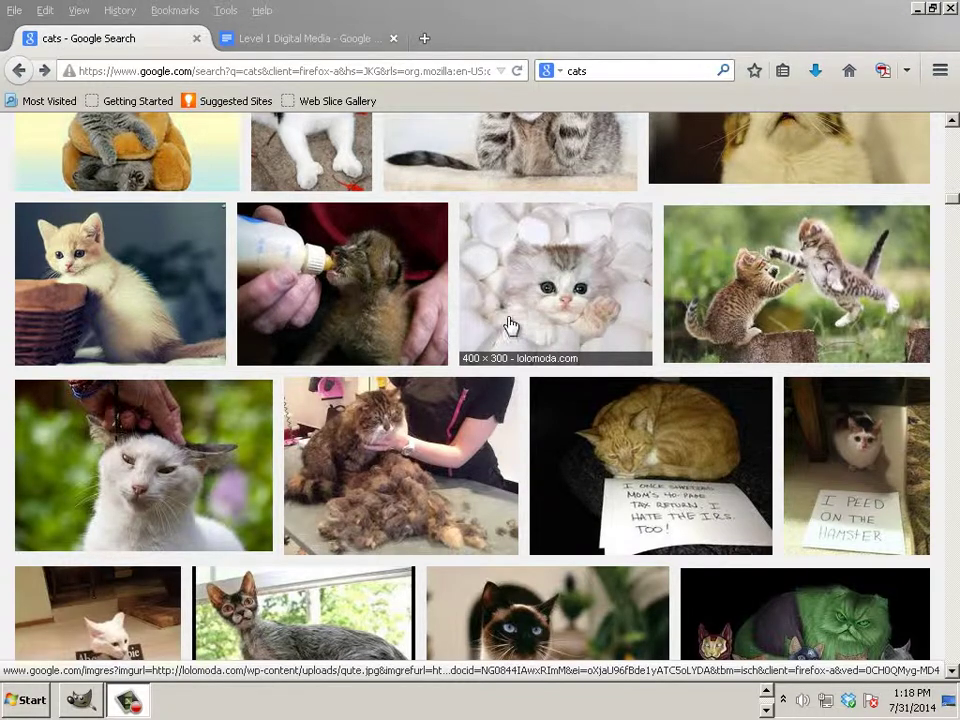
- Save the marshmallow kitten image from Google Images to the Desktop as Cat1.jpg, overwriting the old file
click(561, 315)
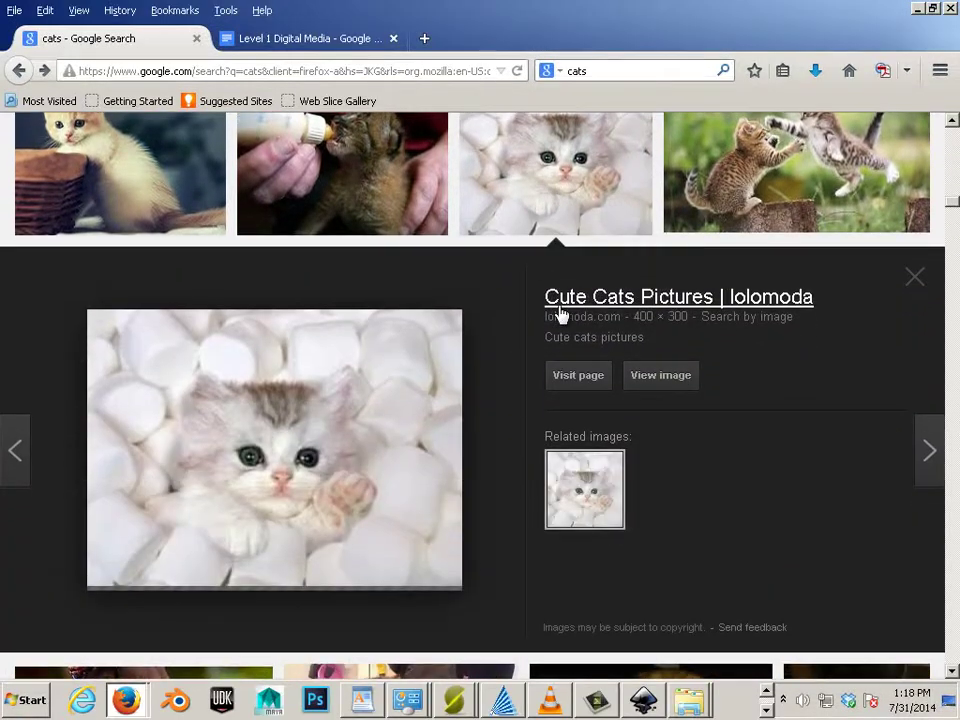
right_click(370, 412)
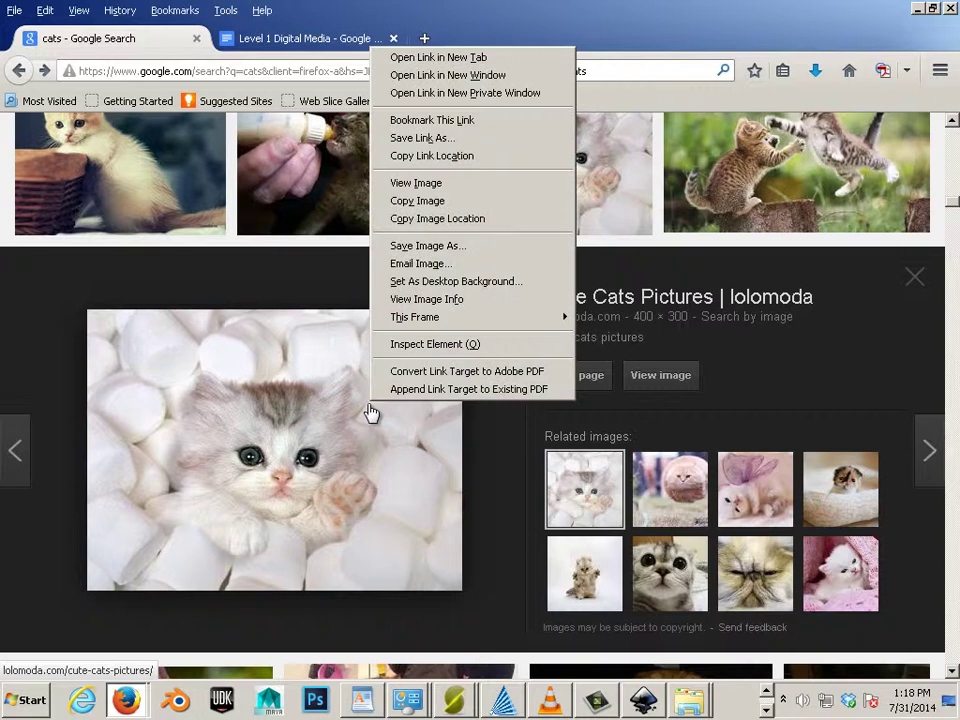
click(455, 248)
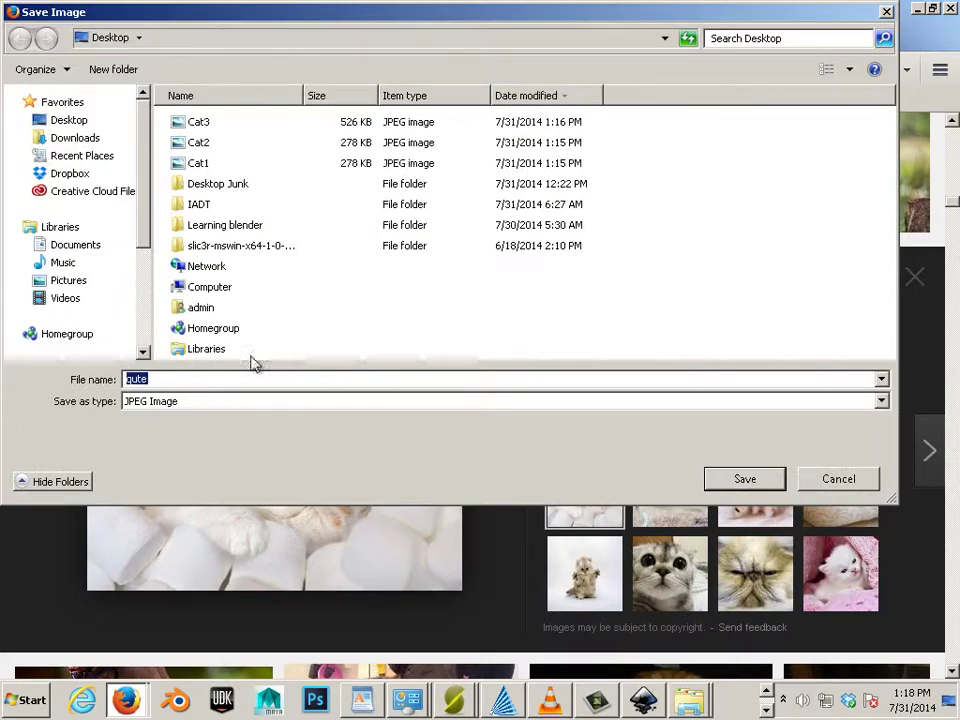
click(195, 163)
click(709, 480)
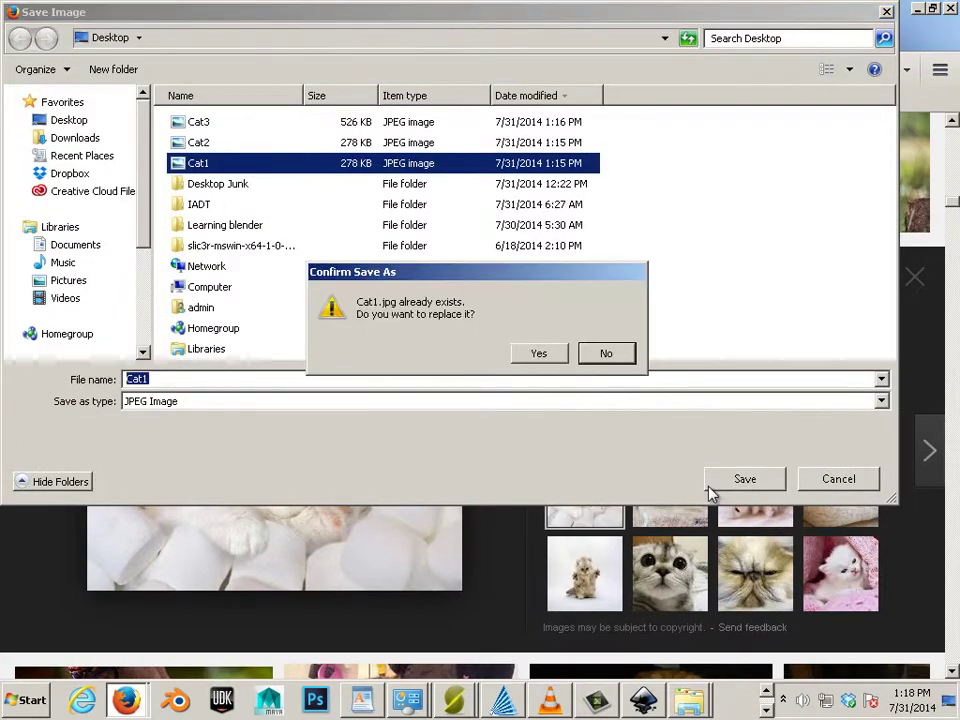
click(537, 355)
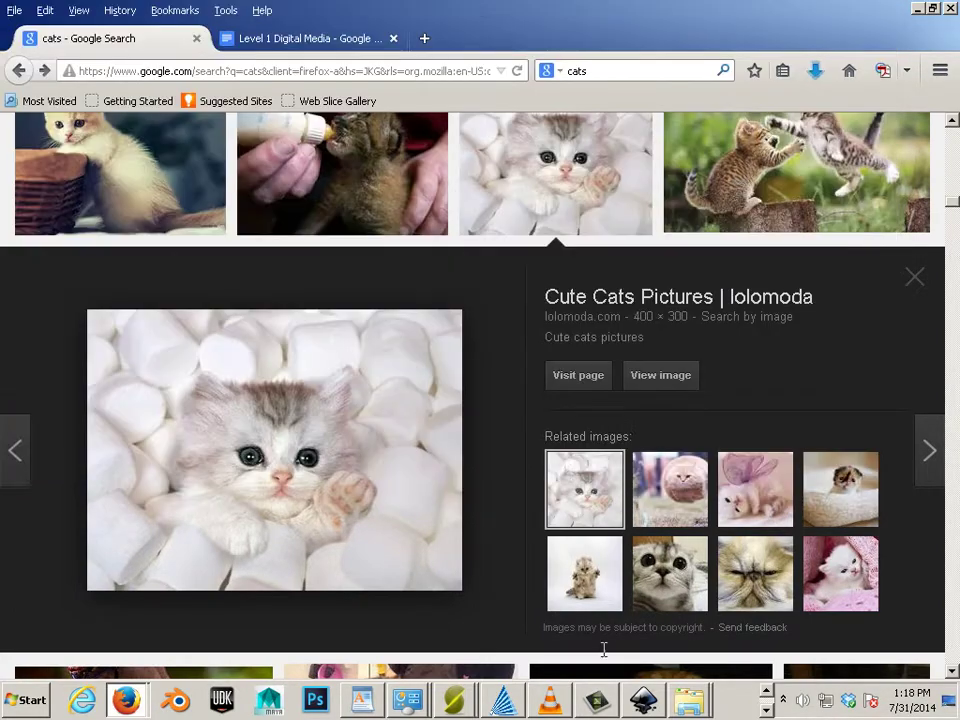
- Switch to GIMP, open Cat1.jpg with File > Open, and maximize its image window
click(766, 709)
click(80, 700)
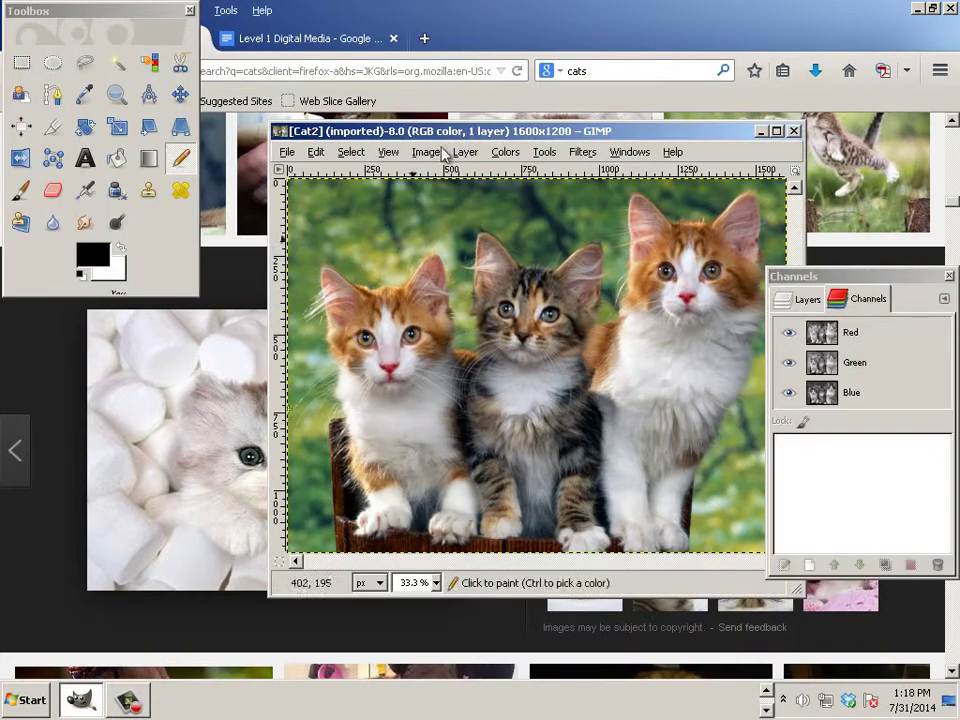
click(287, 152)
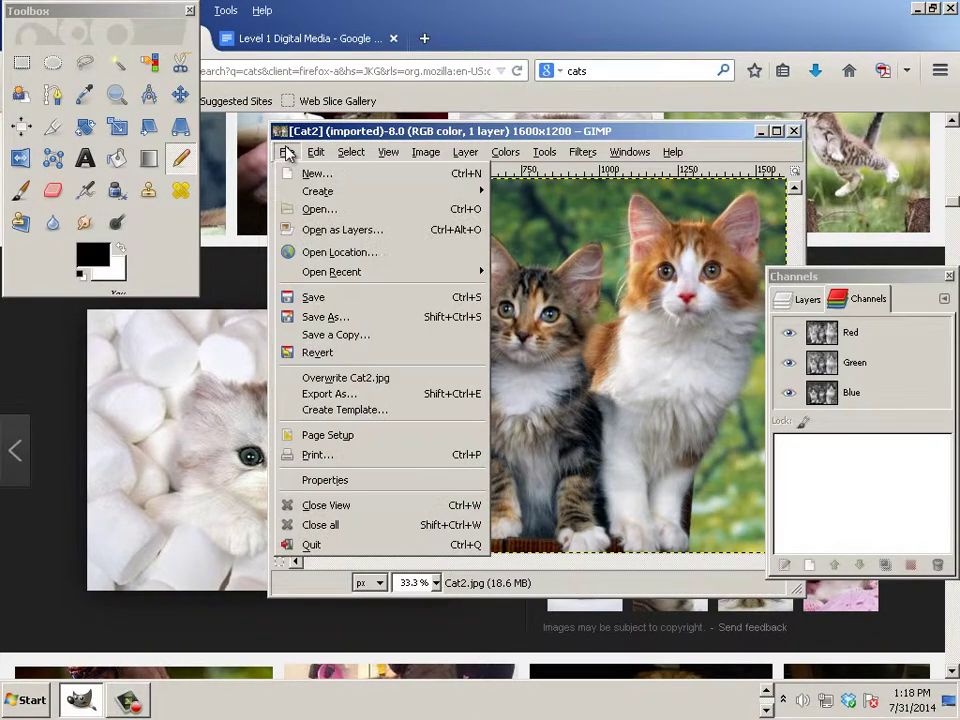
click(310, 207)
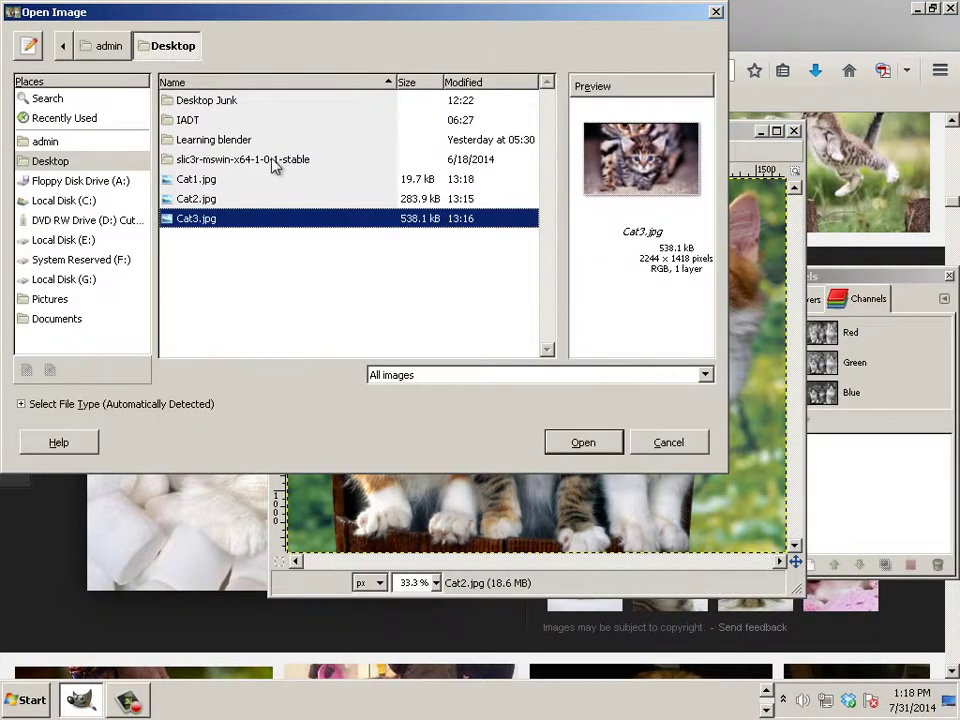
double_click(198, 181)
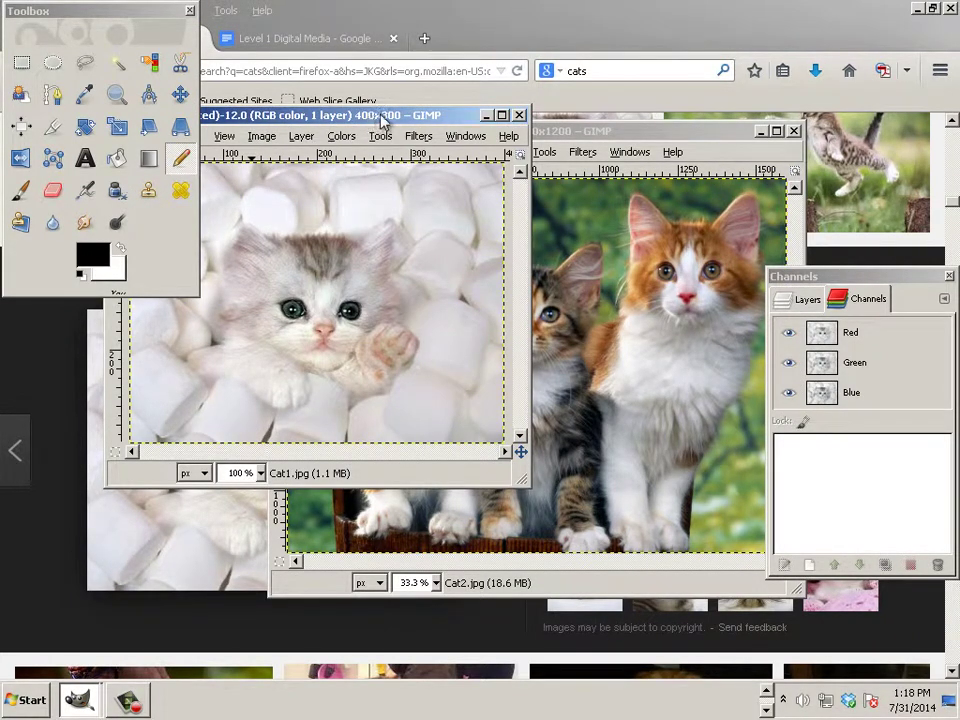
drag(395, 118, 577, 176)
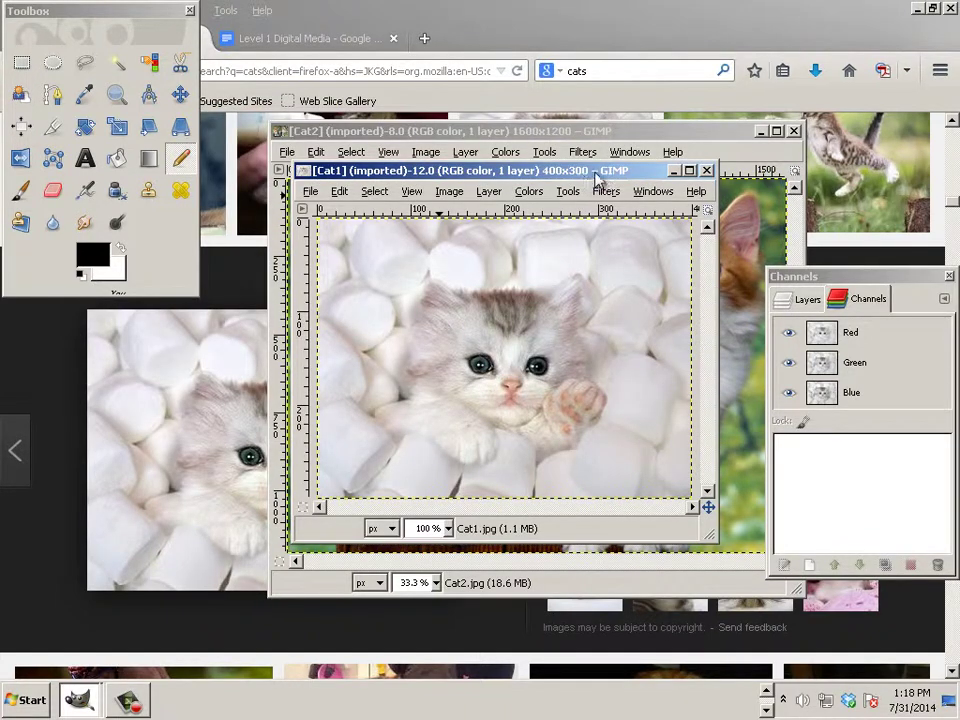
click(689, 171)
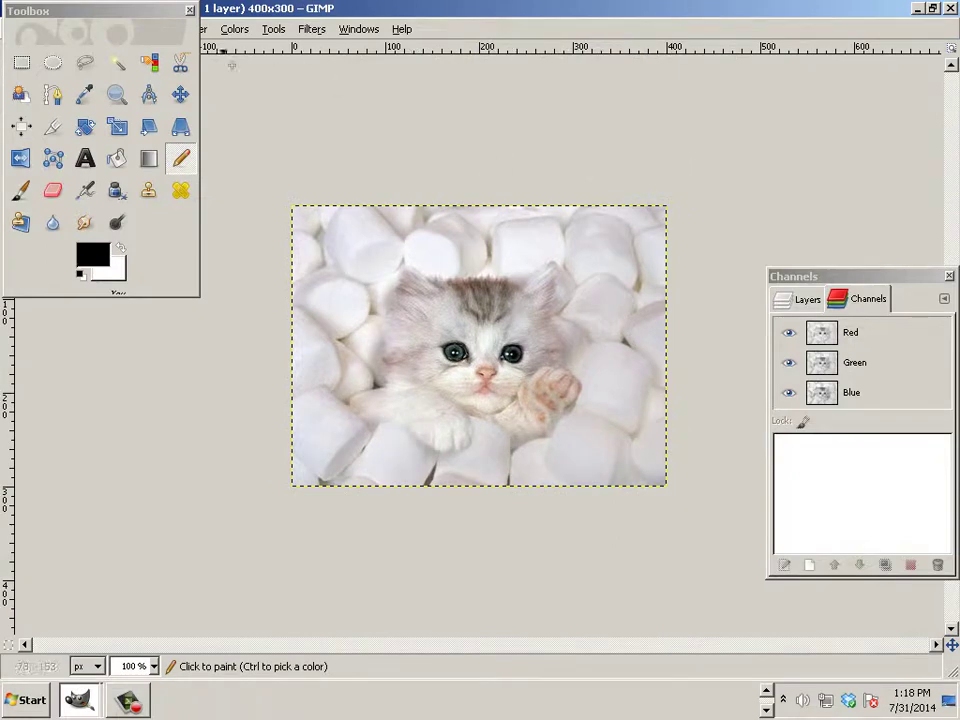
- Zoom the Cat1 kitten in through 400% and 800% to 1600% to see individual pixels
drag(154, 11, 190, 178)
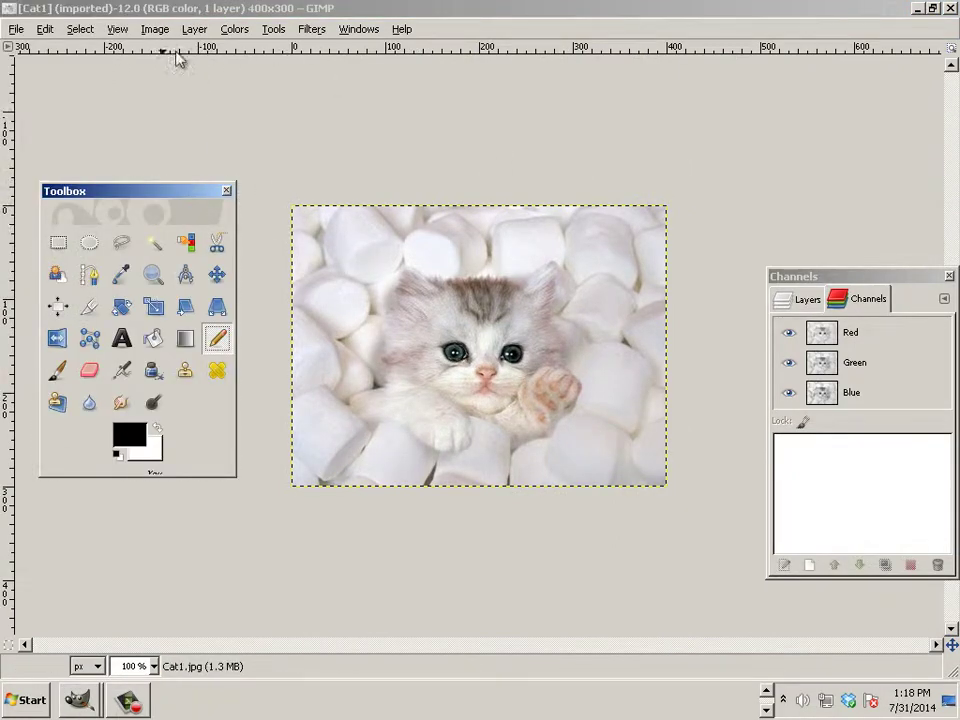
key(plus)
key(plus)
key(plus)
key(plus)
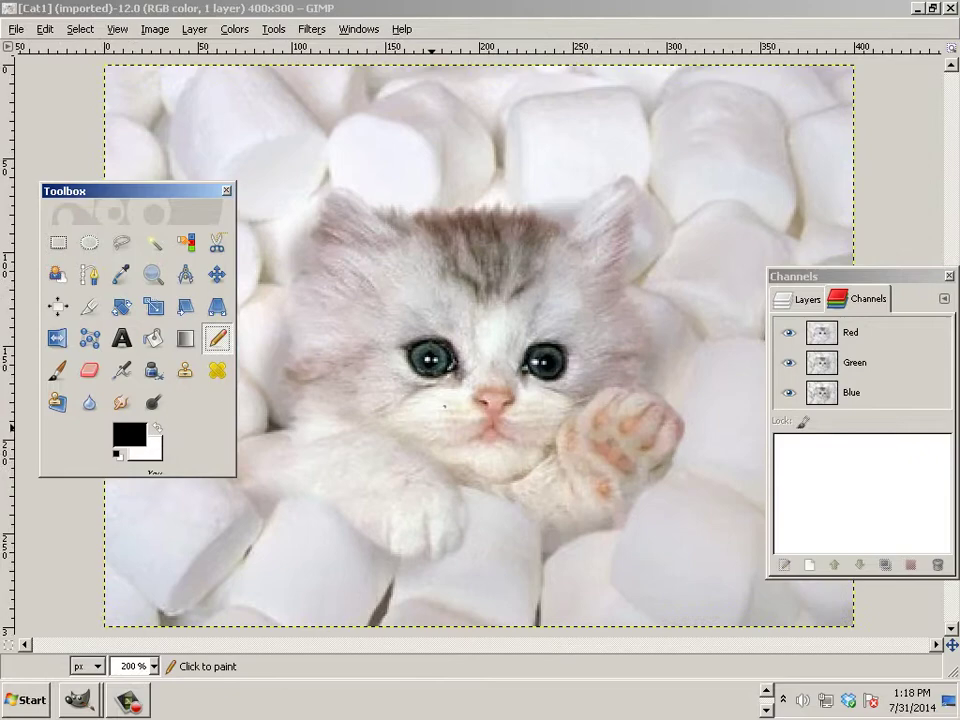
key(plus)
key(plus)
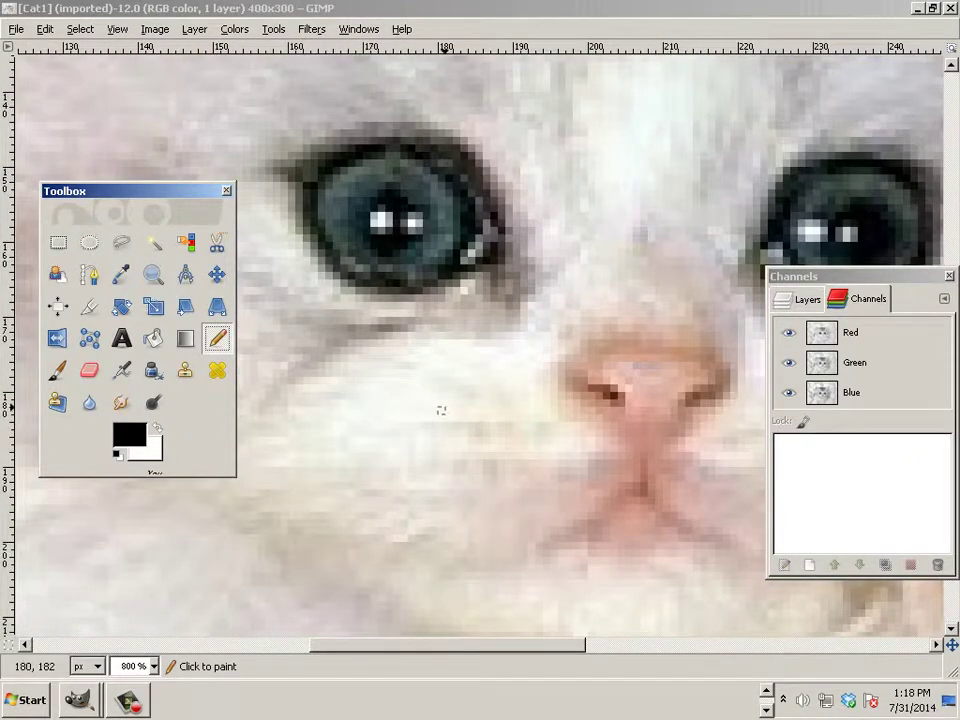
key(minus)
key(minus)
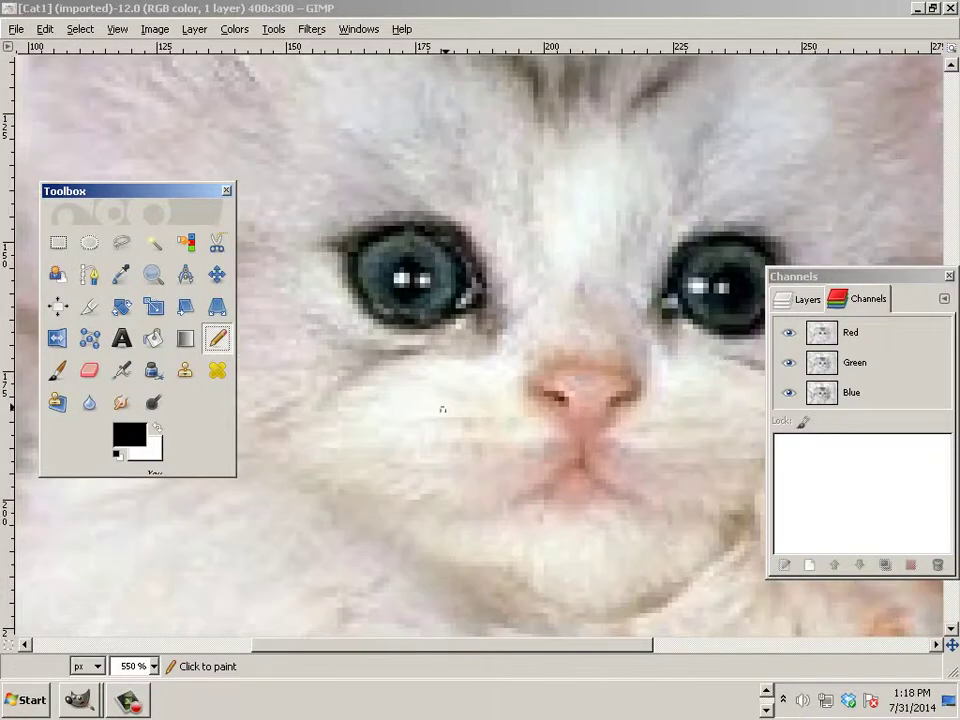
key(plus)
key(plus)
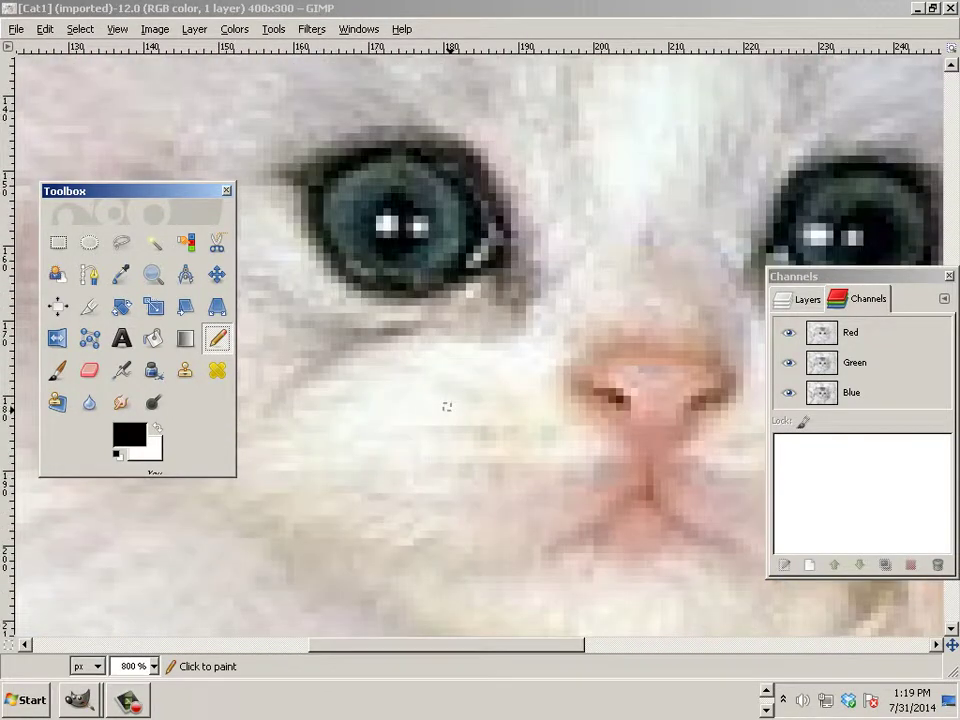
key(plus)
key(plus)
key(minus)
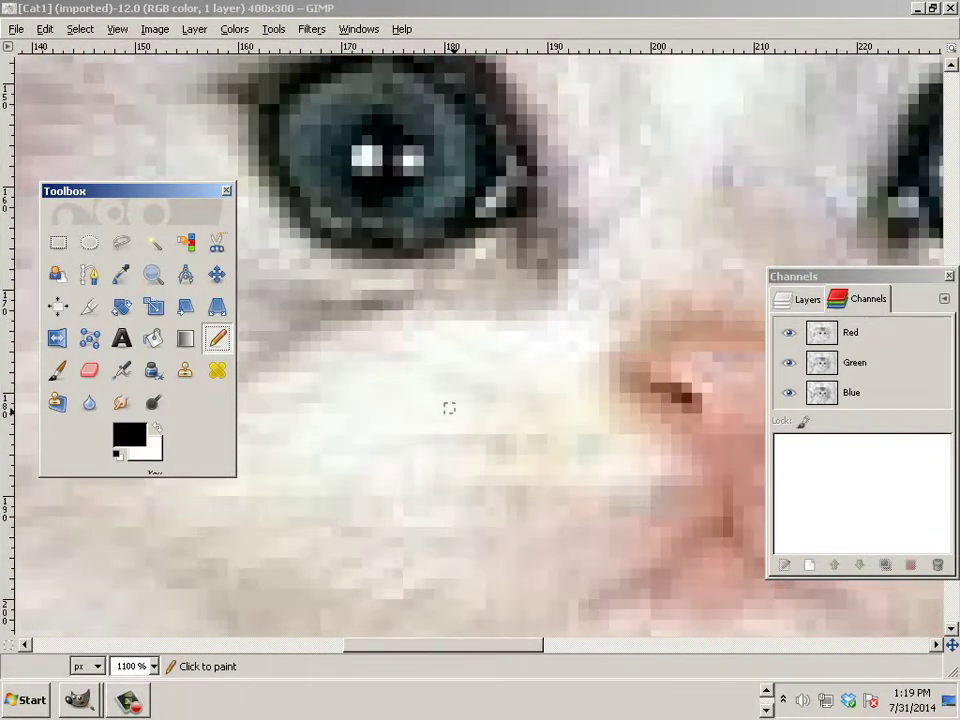
key(minus)
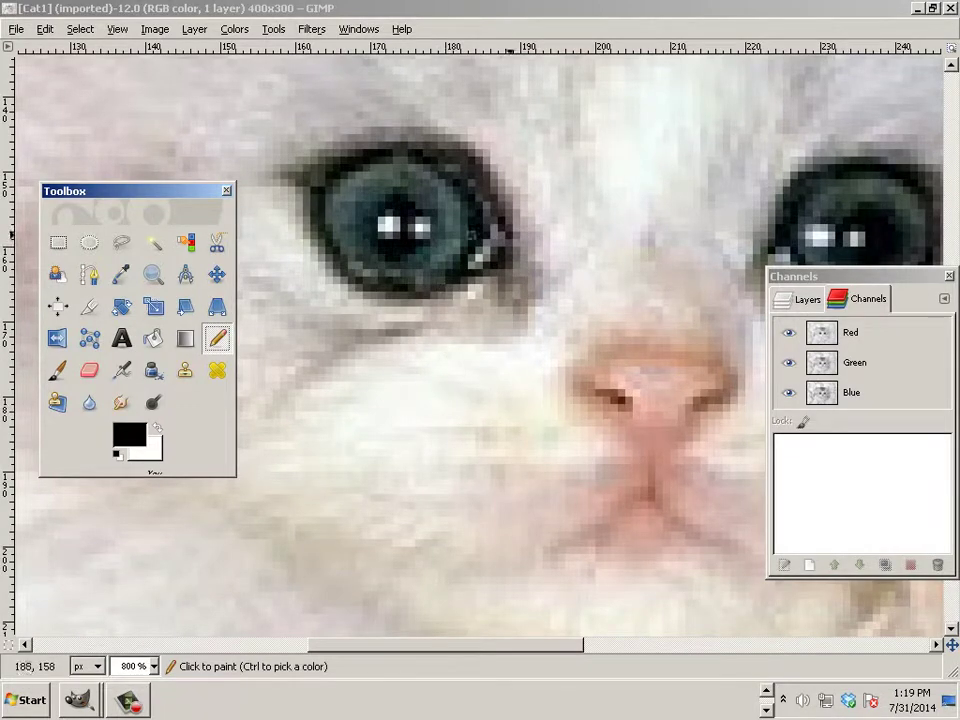
- Zoom out to view the whole kitten image, then settle back at 100% actual size
scroll(581, 252, up, 5)
key(minus)
key(minus)
key(minus)
key(minus)
key(minus)
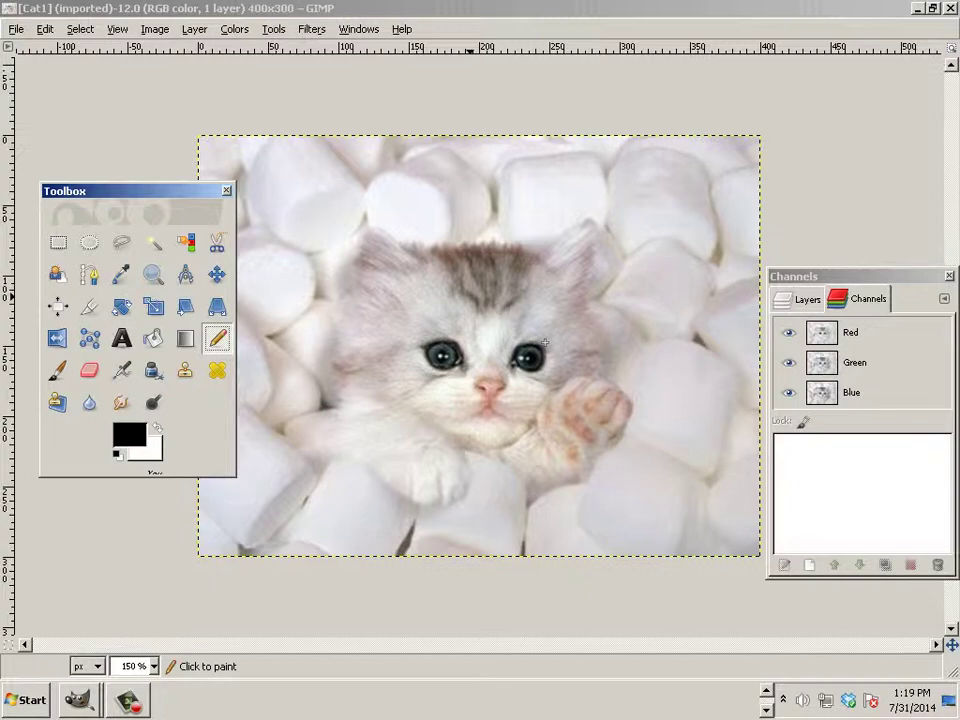
key(plus)
key(minus)
key(minus)
key(minus)
key(minus)
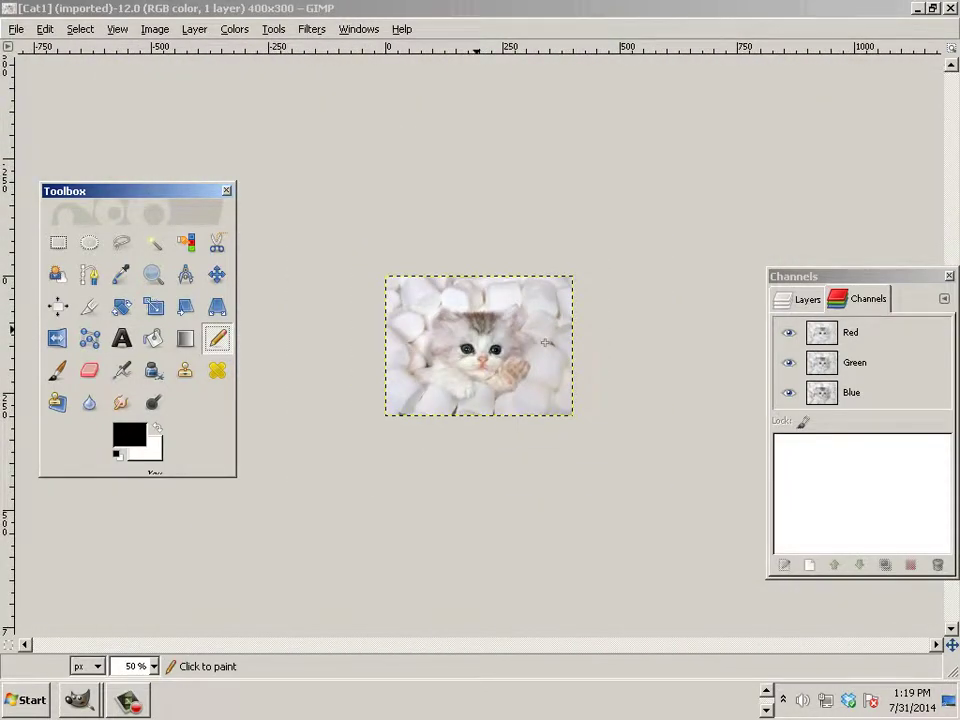
key(minus)
key(plus)
key(plus)
key(plus)
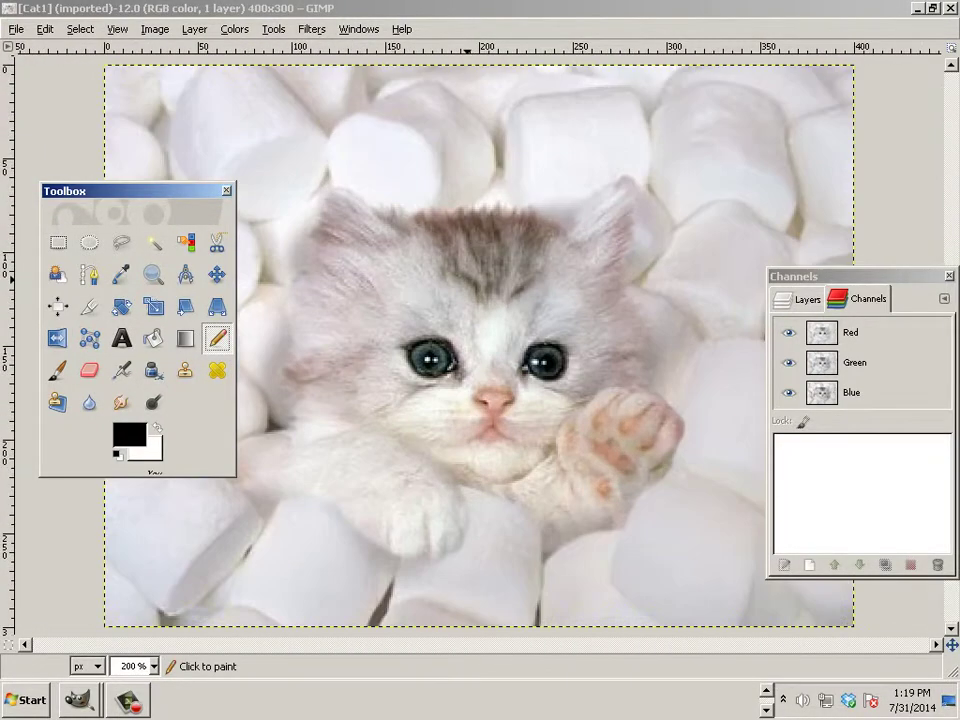
key(plus)
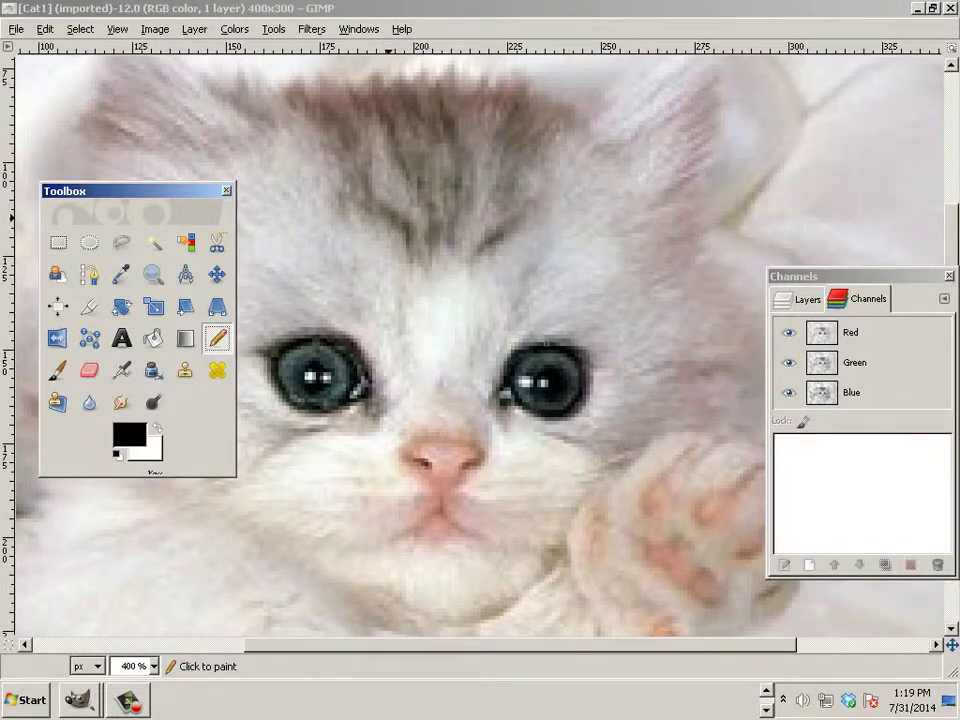
key(minus)
key(minus)
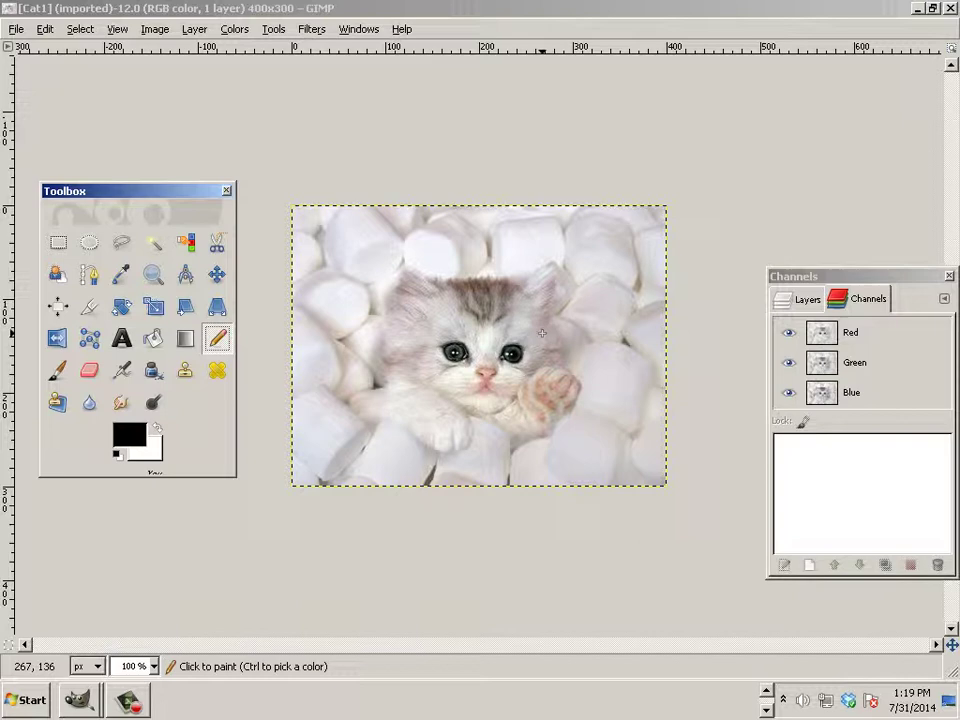
scroll(467, 328, up, 2)
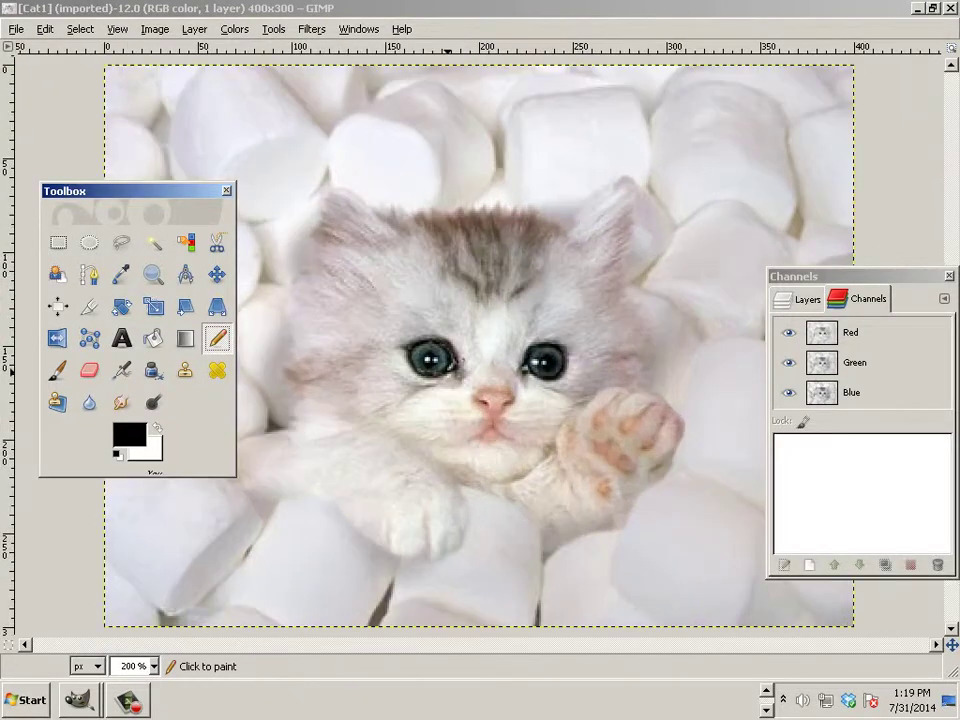
scroll(468, 370, down, 2)
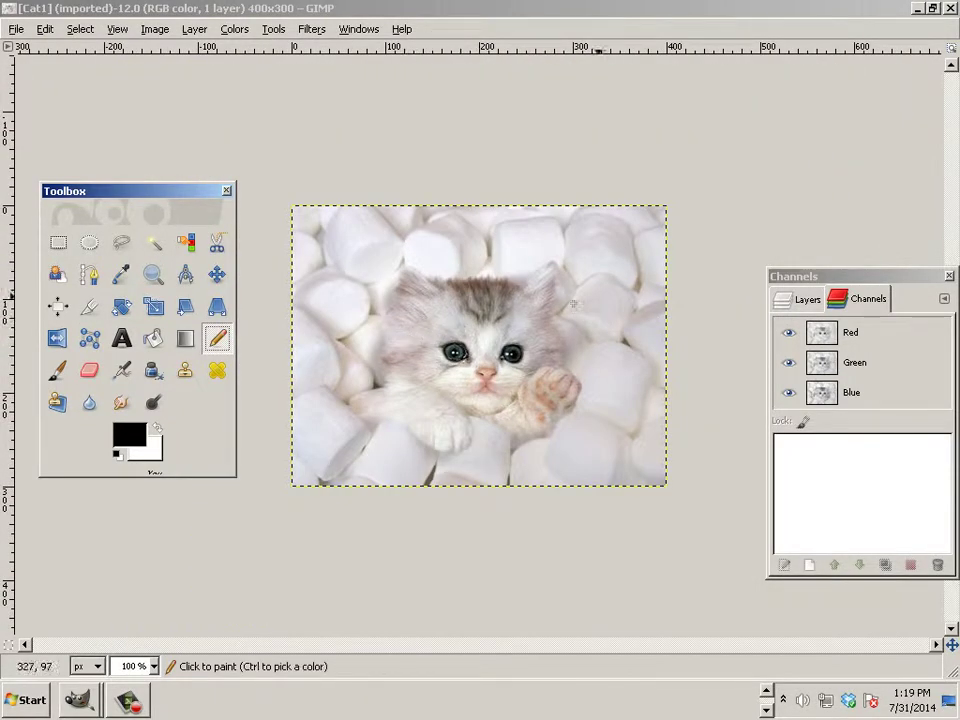
- Restore the Cat1 window, zoom Cat2 in on the kitten's face, and keep Cat2 in front
double_click(387, 10)
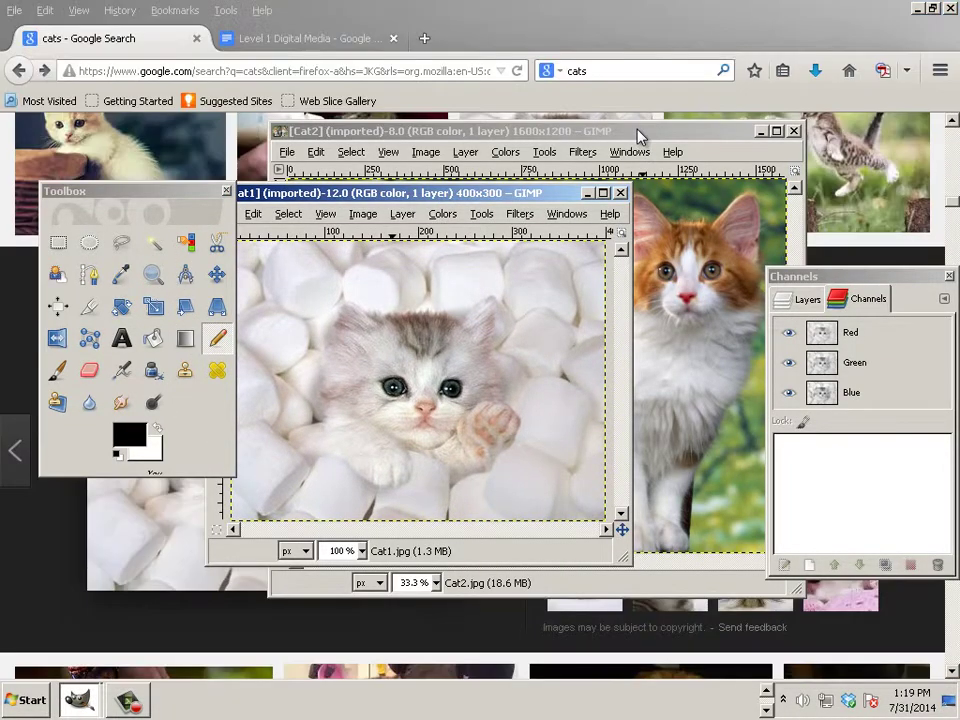
click(636, 135)
scroll(545, 341, up, 3)
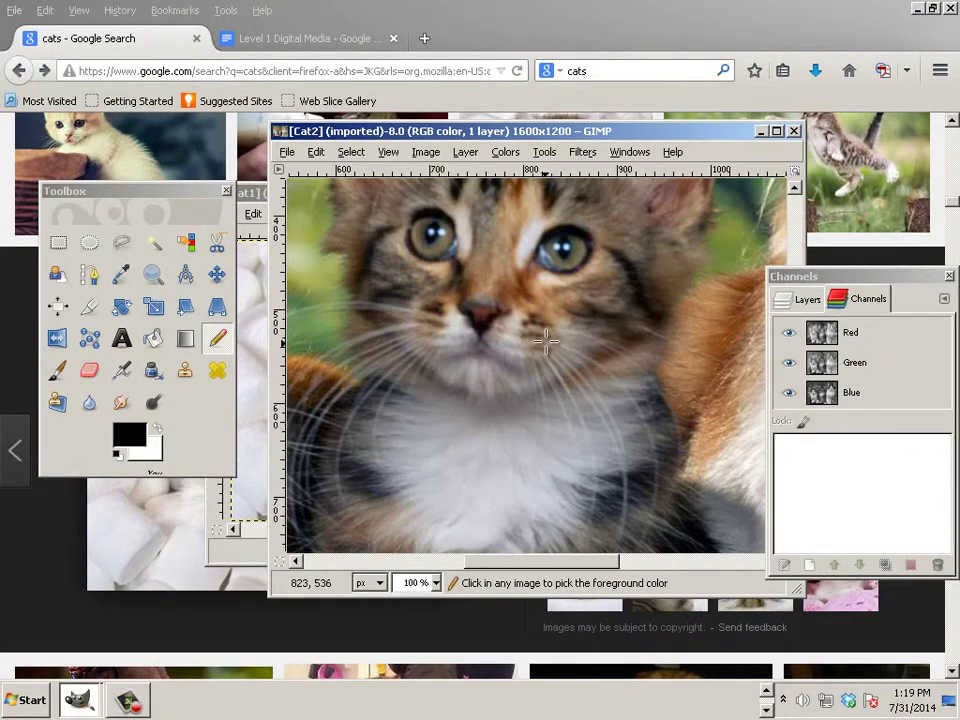
scroll(547, 336, up, 1)
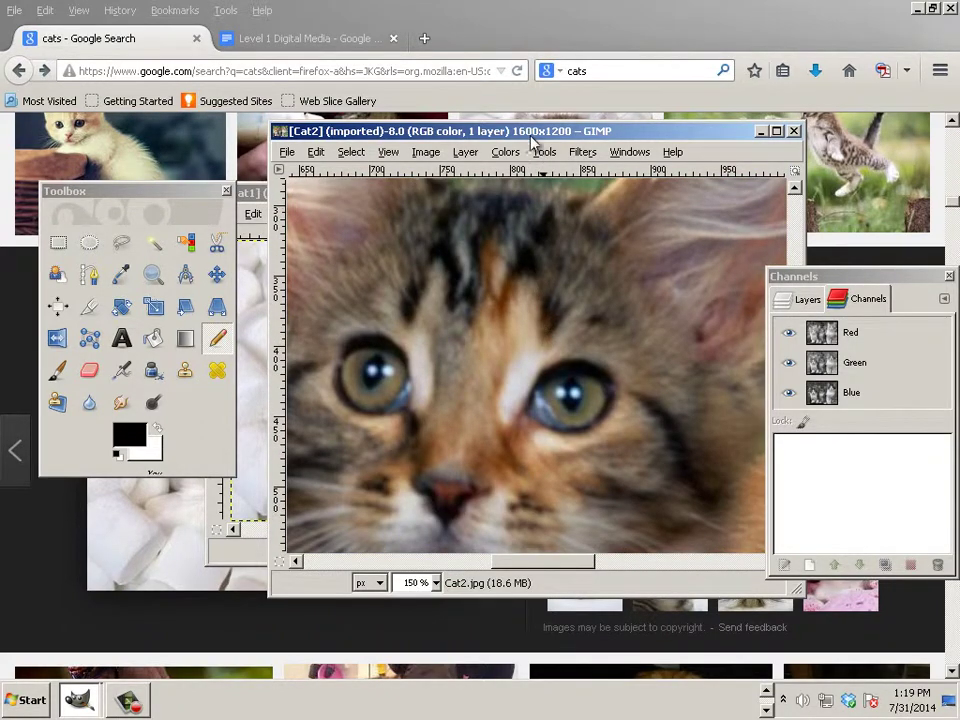
drag(405, 130, 518, 186)
click(362, 200)
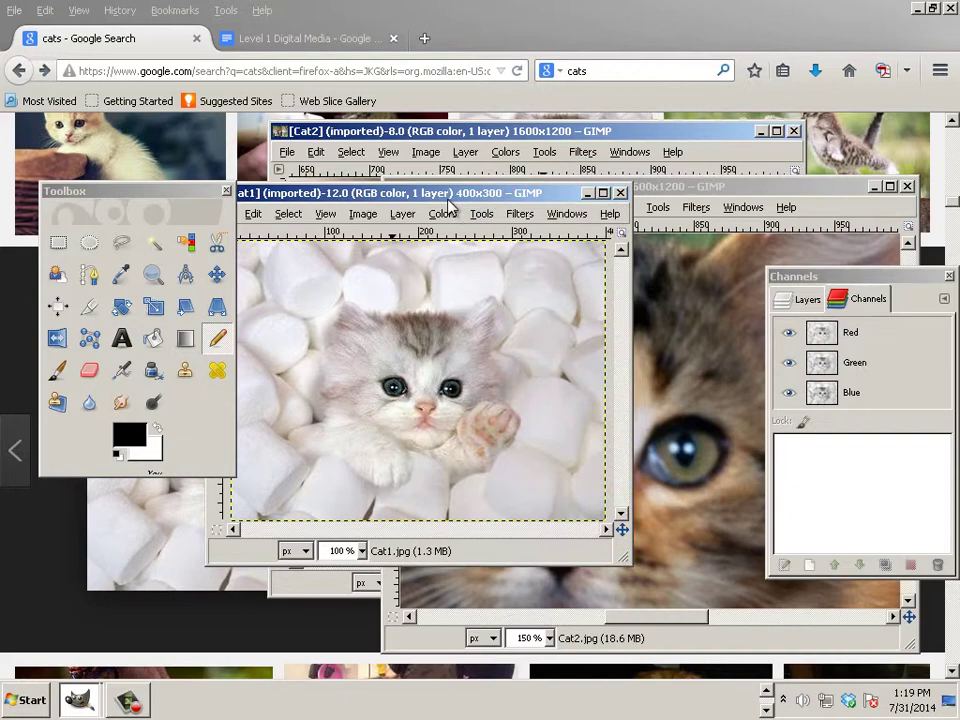
click(673, 191)
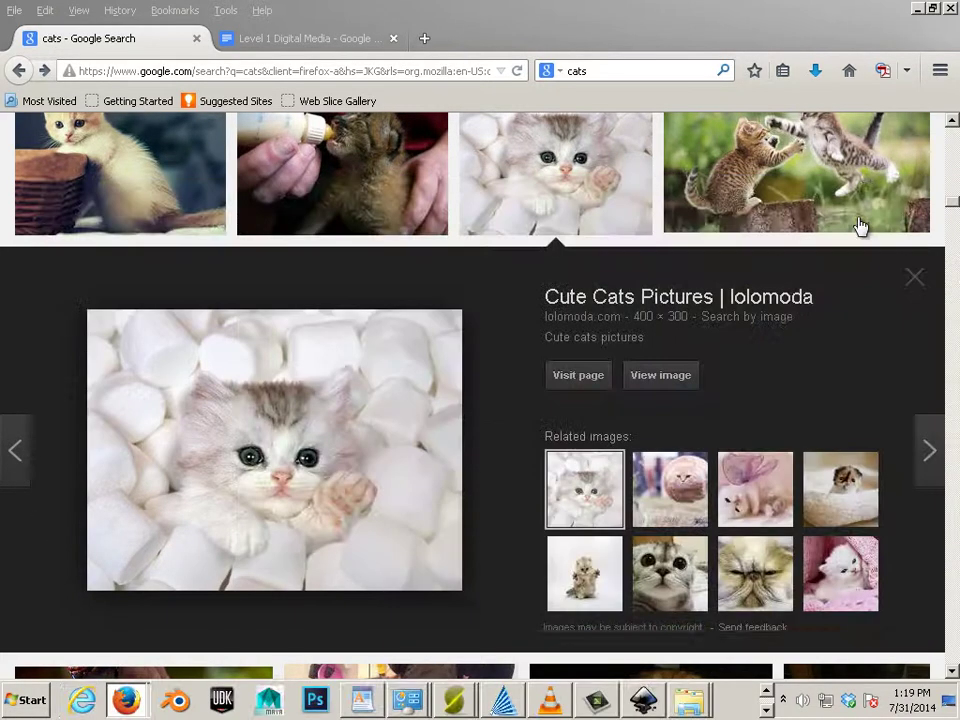
- Filter the cats image results with Search tools to Size: Larger than 12 MP
scroll(213, 292, up, 4)
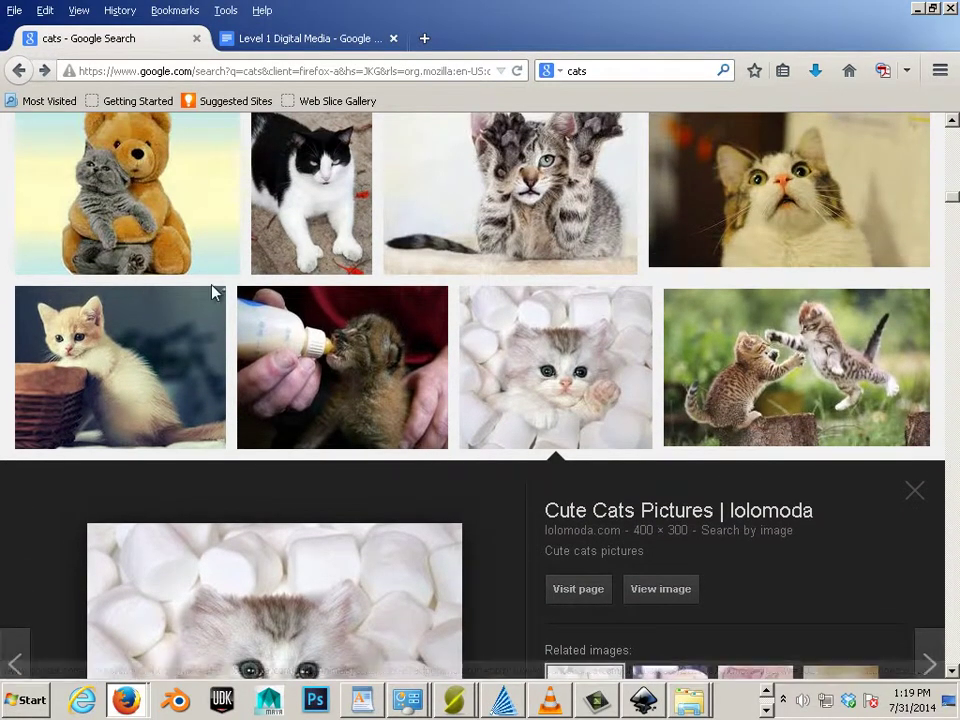
scroll(951, 206, up, 10)
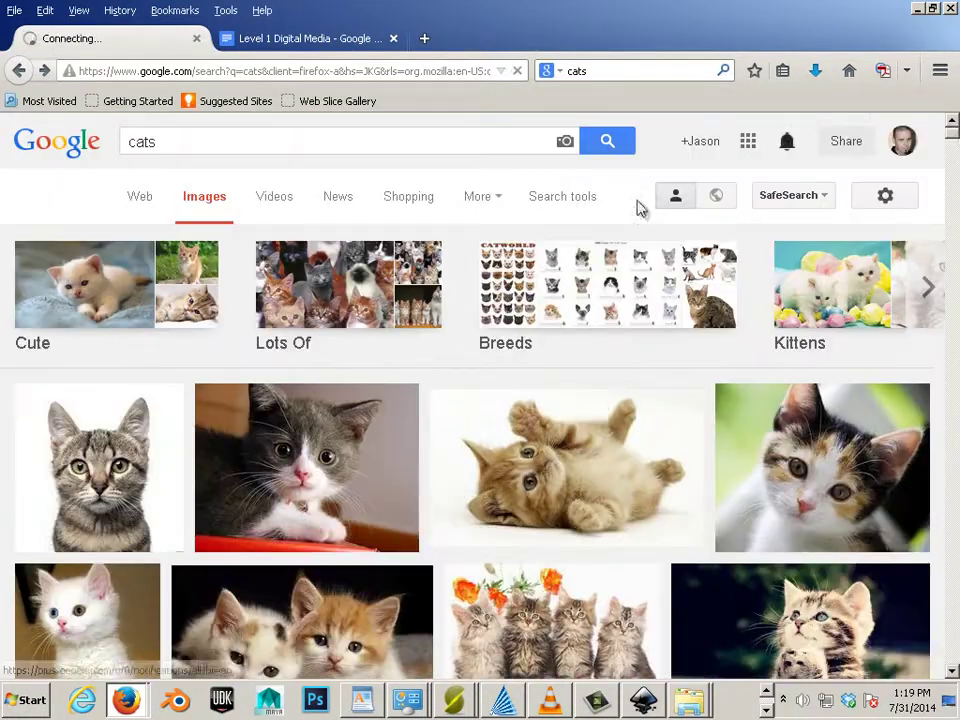
click(572, 200)
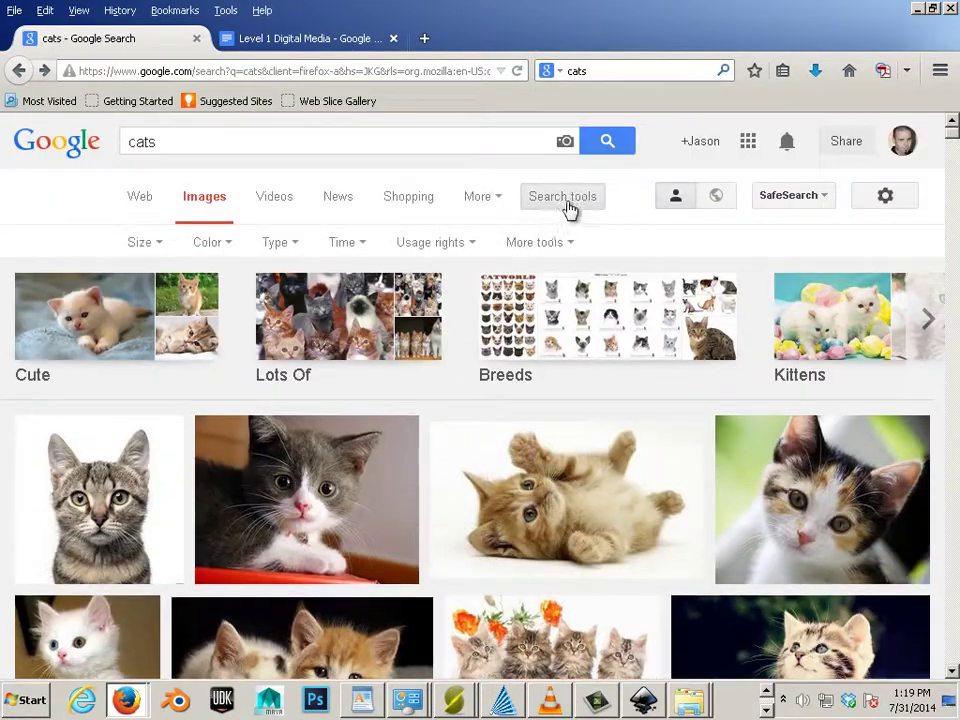
click(157, 248)
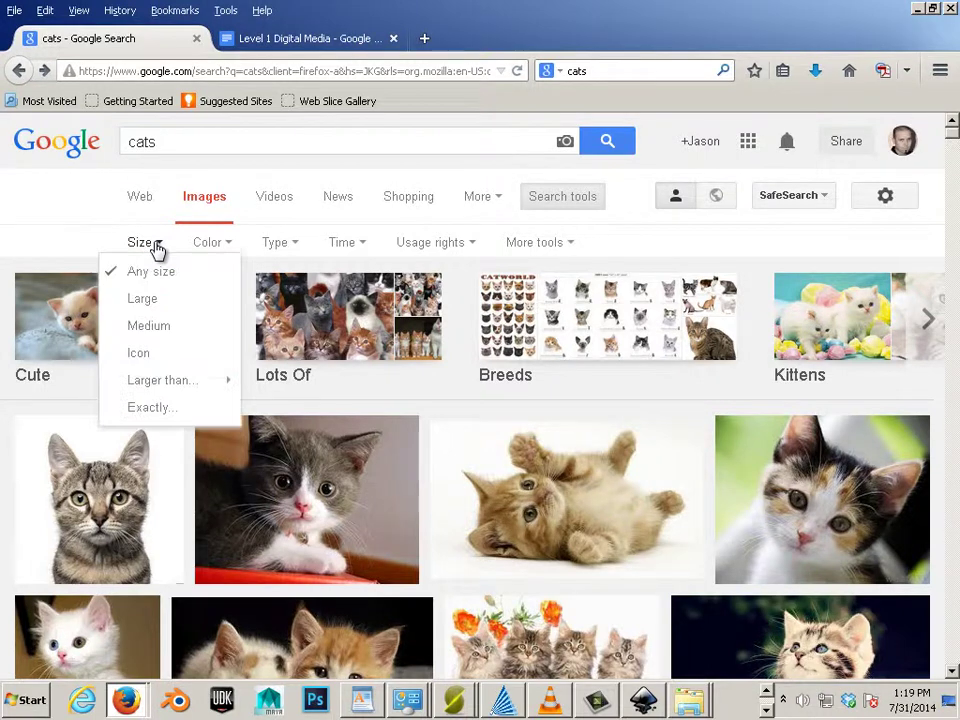
mouse_move(178, 386)
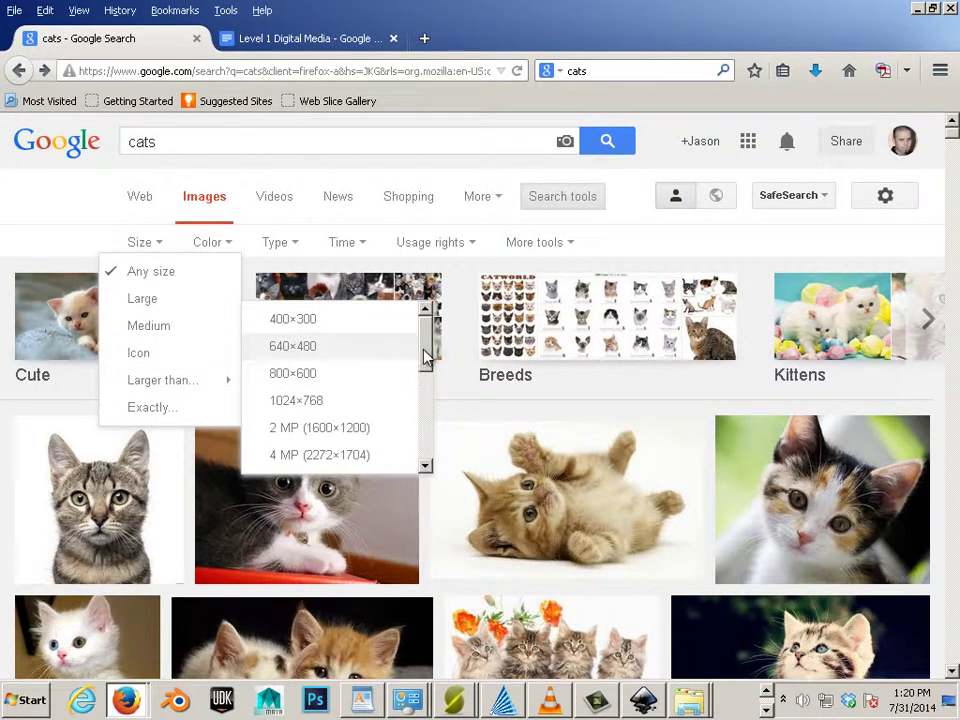
drag(425, 350, 425, 400)
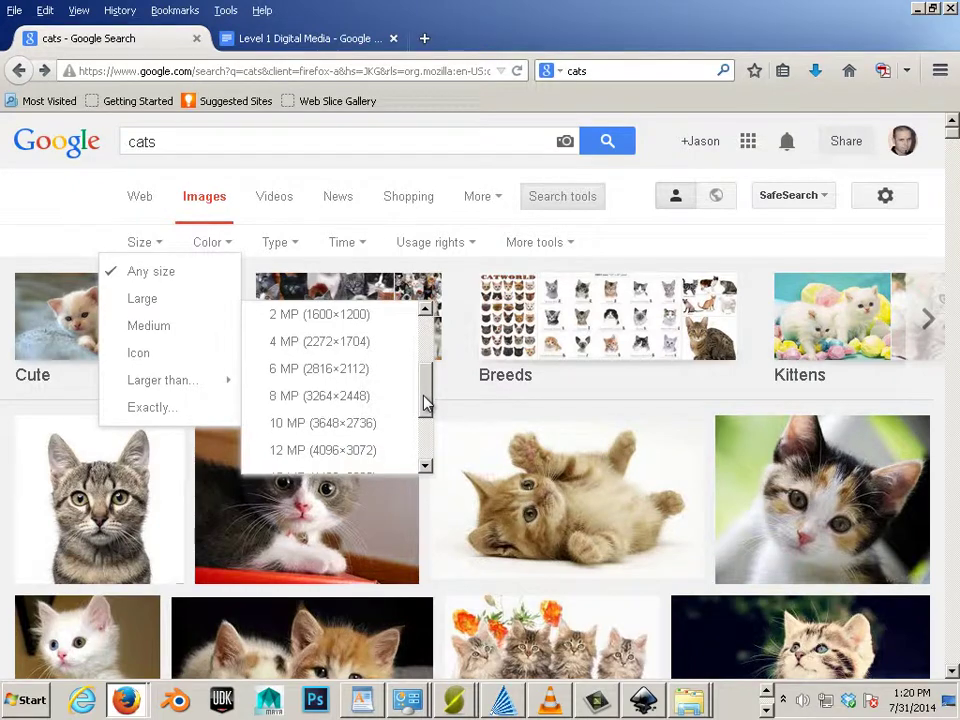
click(311, 452)
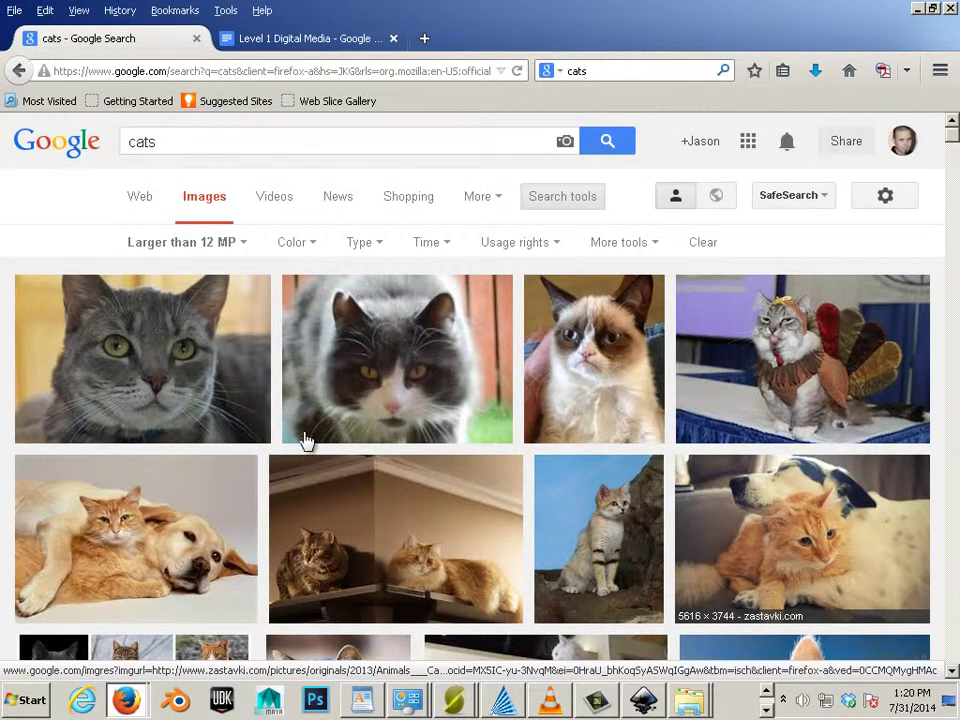
- Scroll the results and open the preview of the 3840 × 5213 tabby cat photo
scroll(305, 430, down, 3)
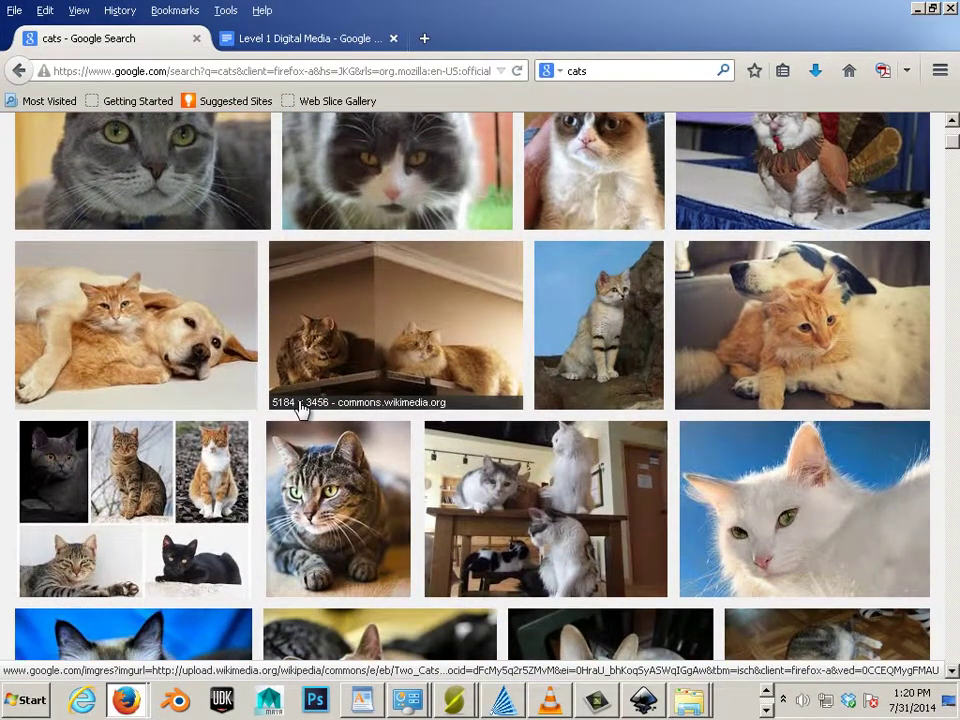
scroll(300, 408, down, 2)
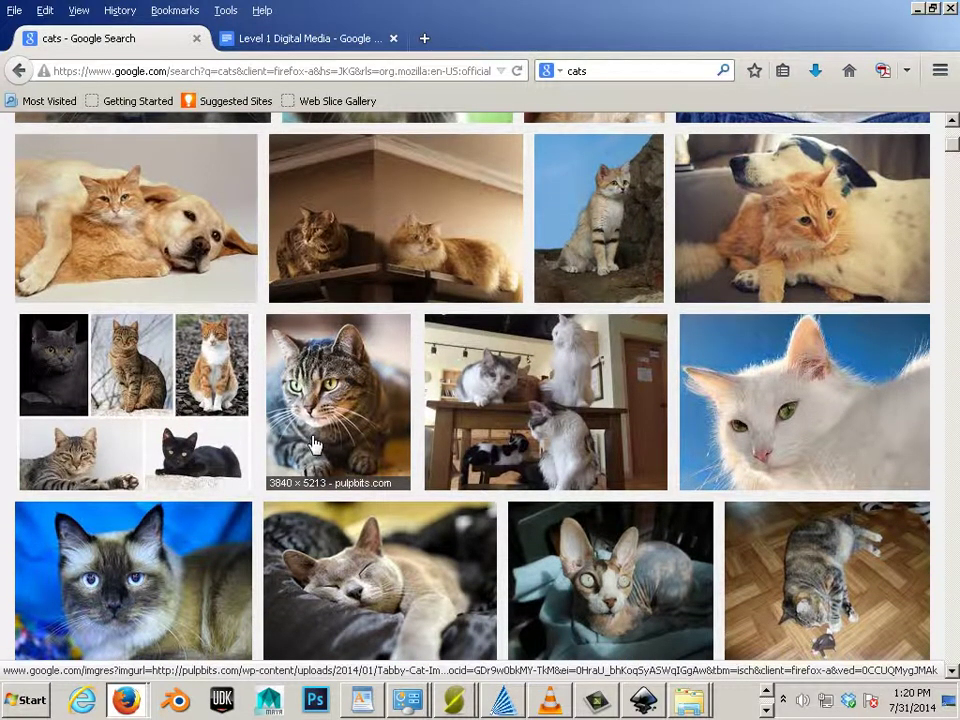
click(314, 440)
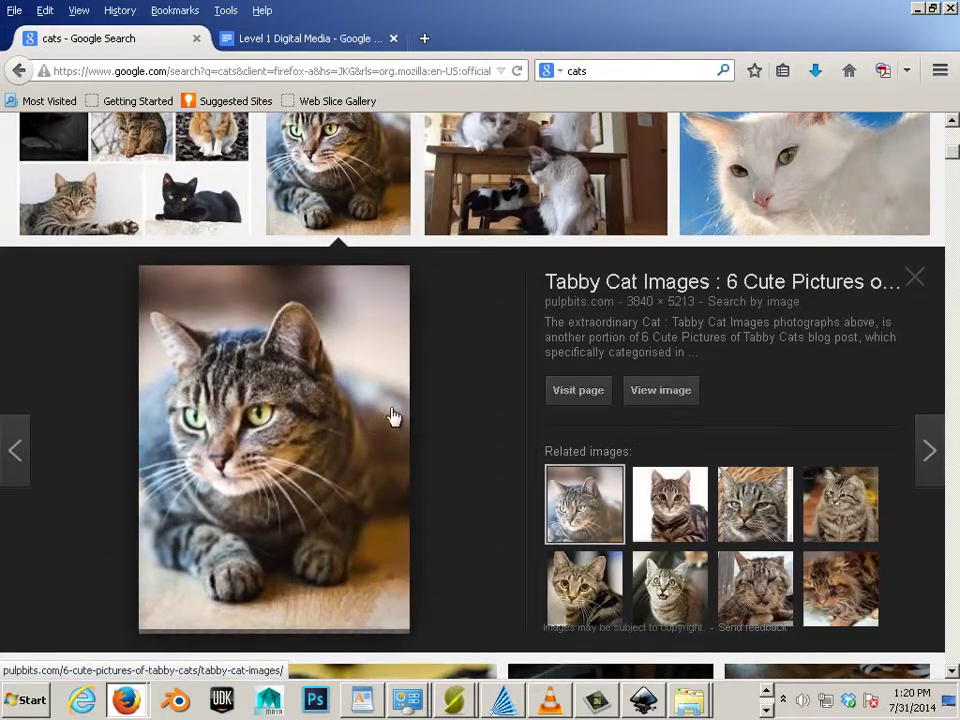
- Visit the pulpbits.com tabby cats page and scroll through it
click(651, 400)
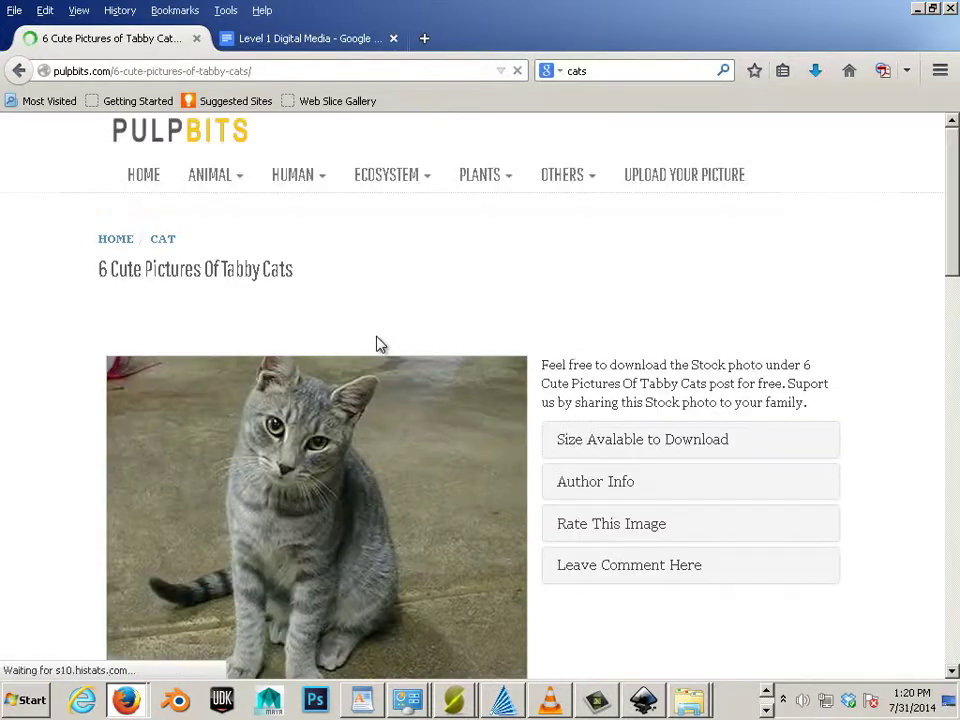
scroll(380, 344, down, 8)
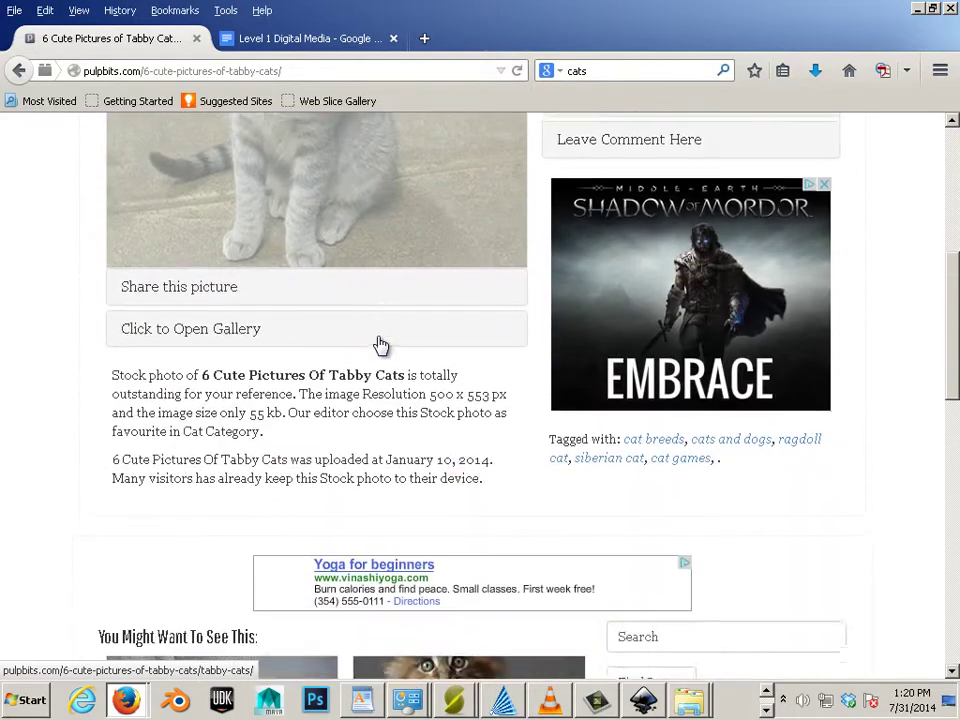
scroll(380, 344, down, 5)
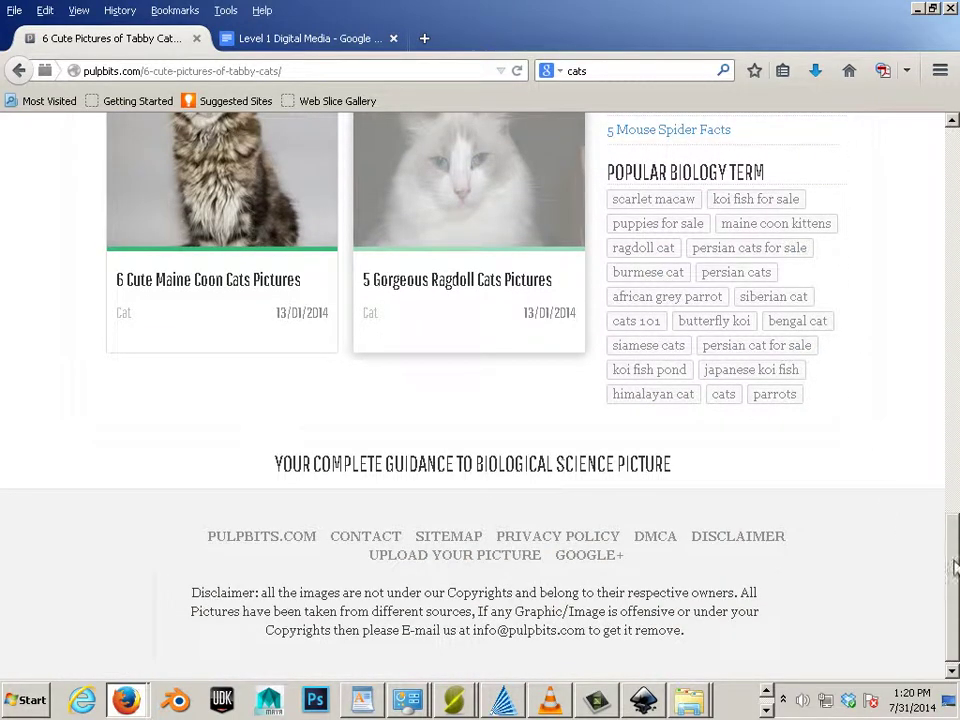
drag(955, 548, 525, 263)
- Go back to the cats results and reopen the large tabby photo preview
click(19, 70)
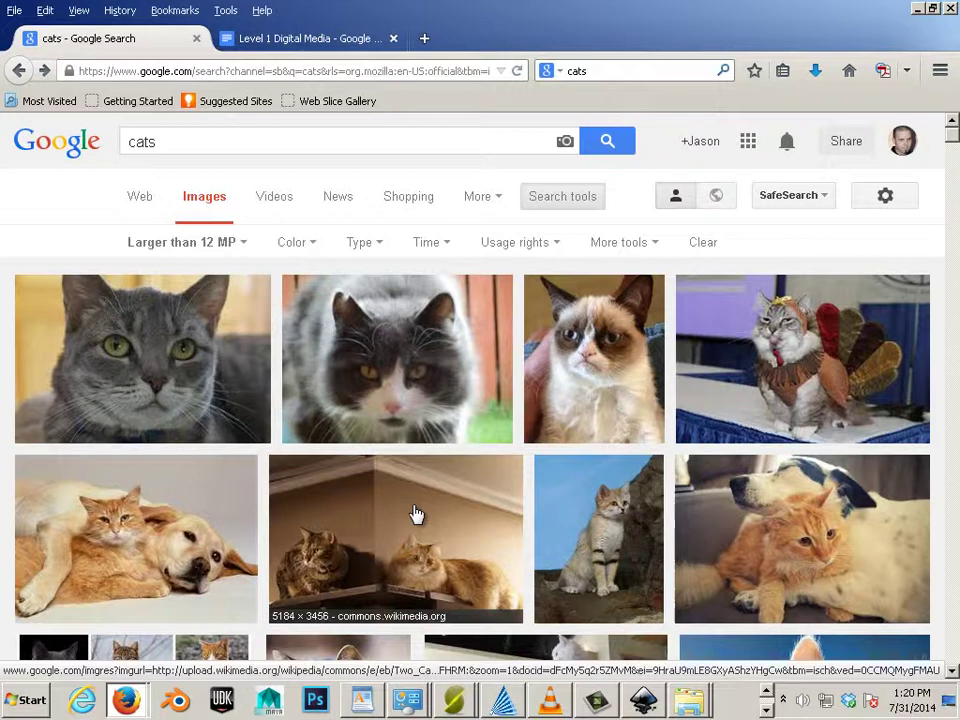
scroll(418, 509, down, 1)
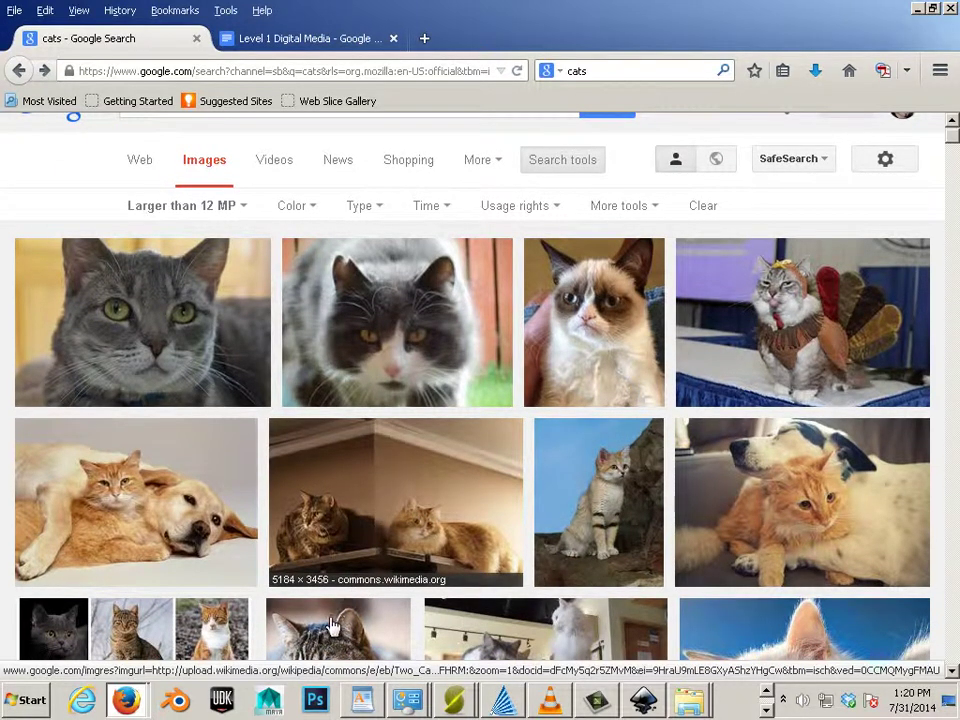
scroll(334, 624, down, 1)
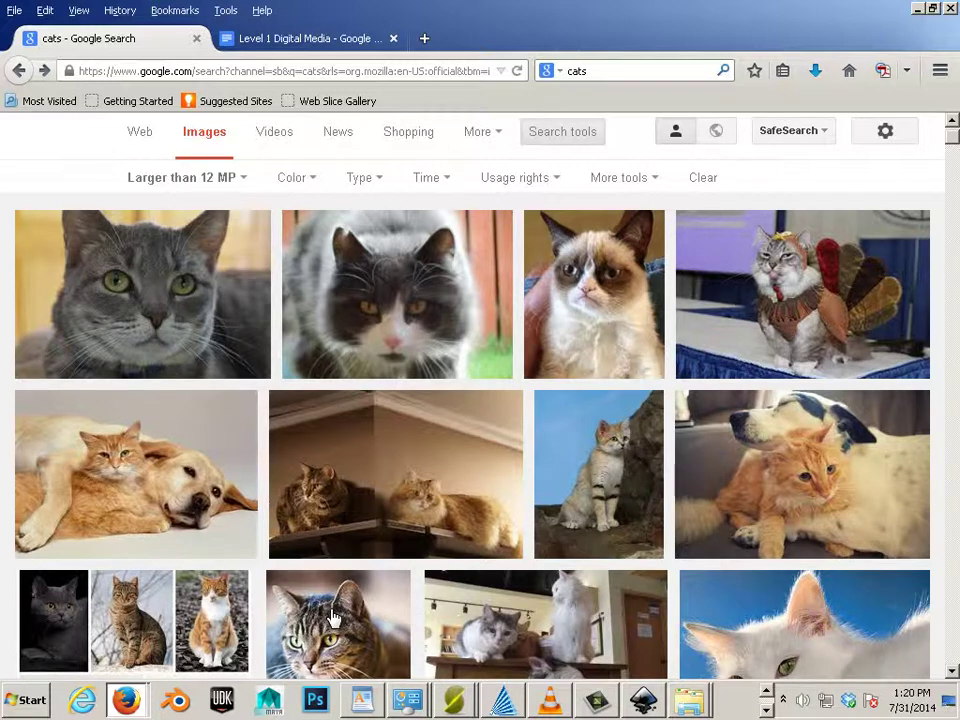
click(362, 578)
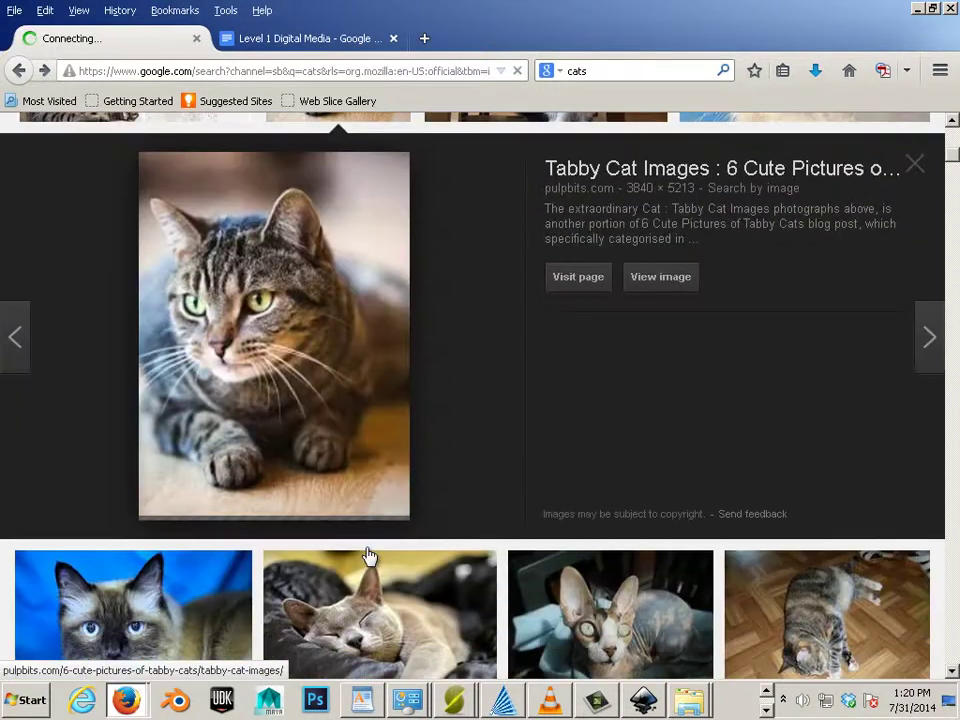
scroll(380, 450, down, 2)
scroll(268, 345, up, 3)
- Save the full-size tabby photo to the desktop as Cat3, replacing the existing file
right_click(268, 345)
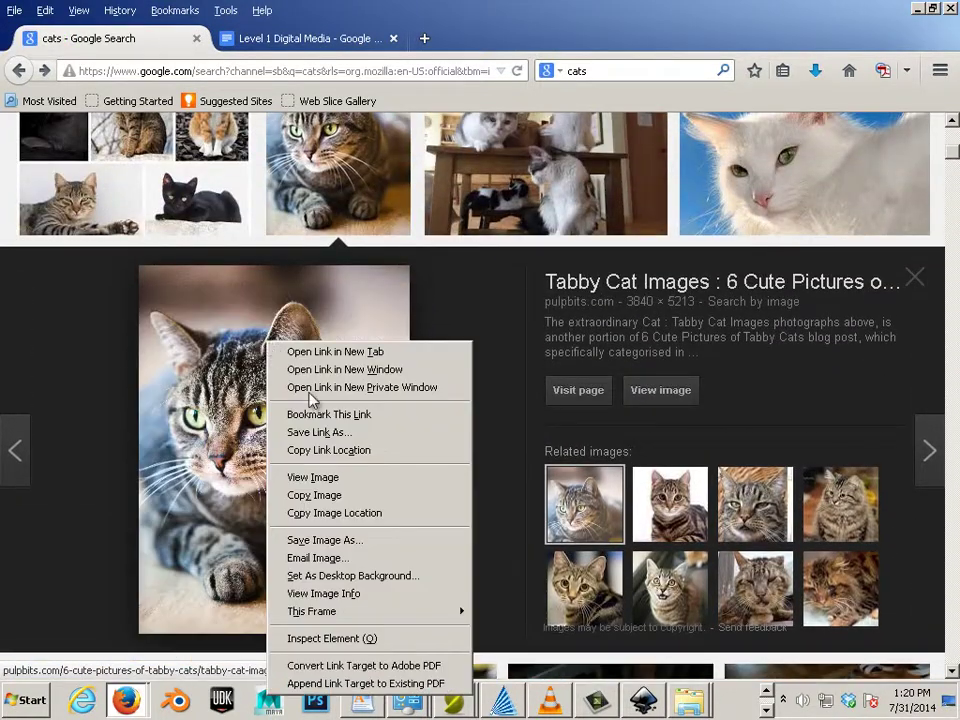
click(348, 544)
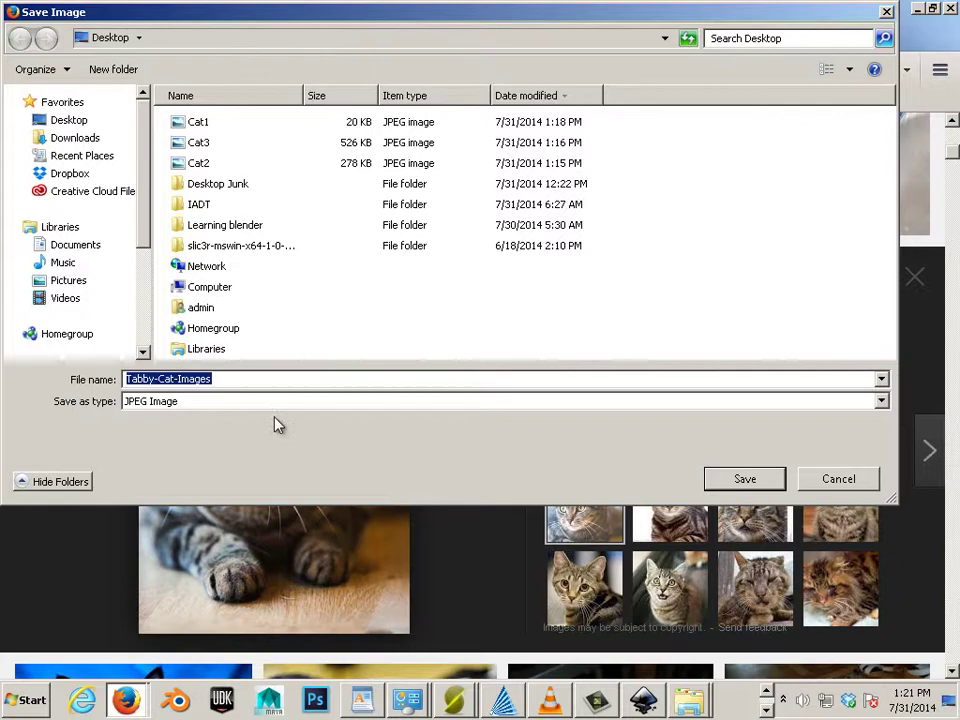
click(200, 142)
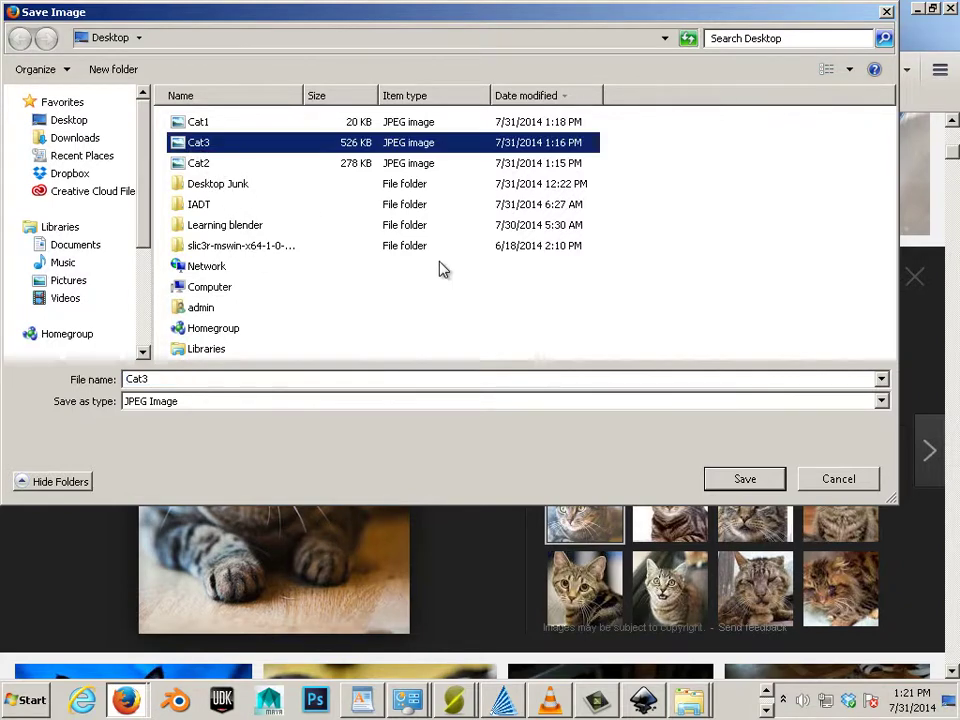
click(745, 479)
click(539, 358)
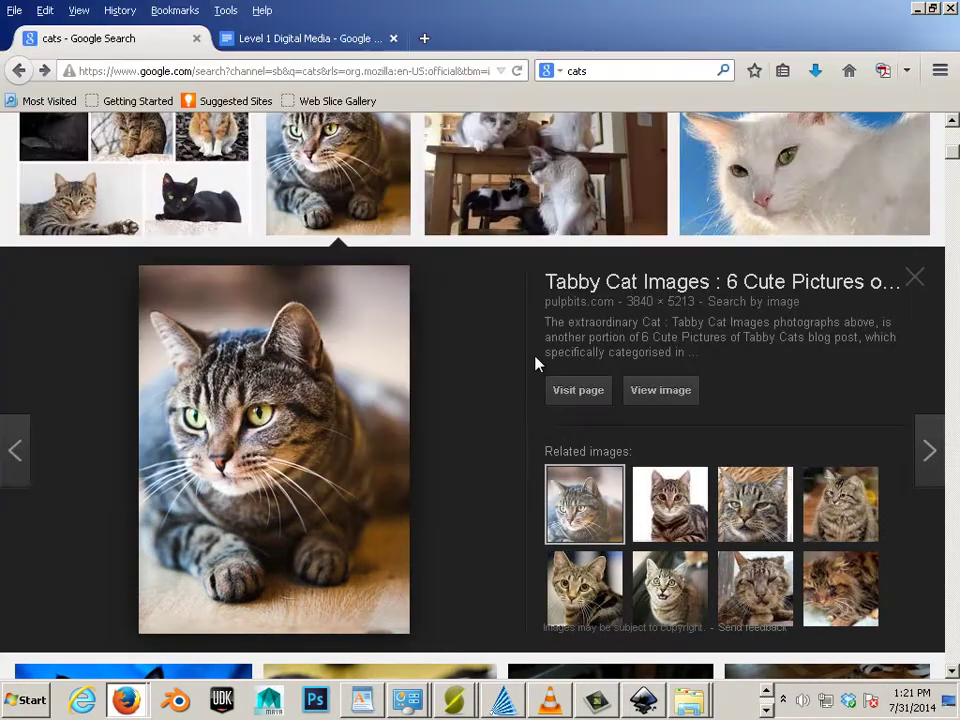
- Switch to GIMP and open Cat3.jpg, the 3840×5213 tabby photo, from the Desktop
click(766, 711)
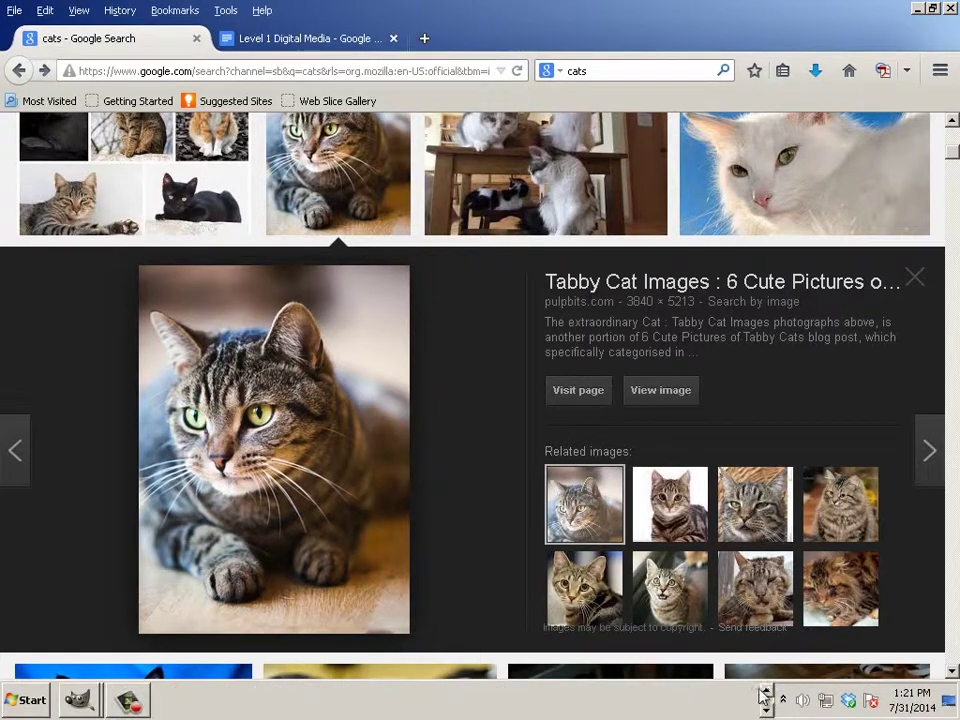
click(80, 700)
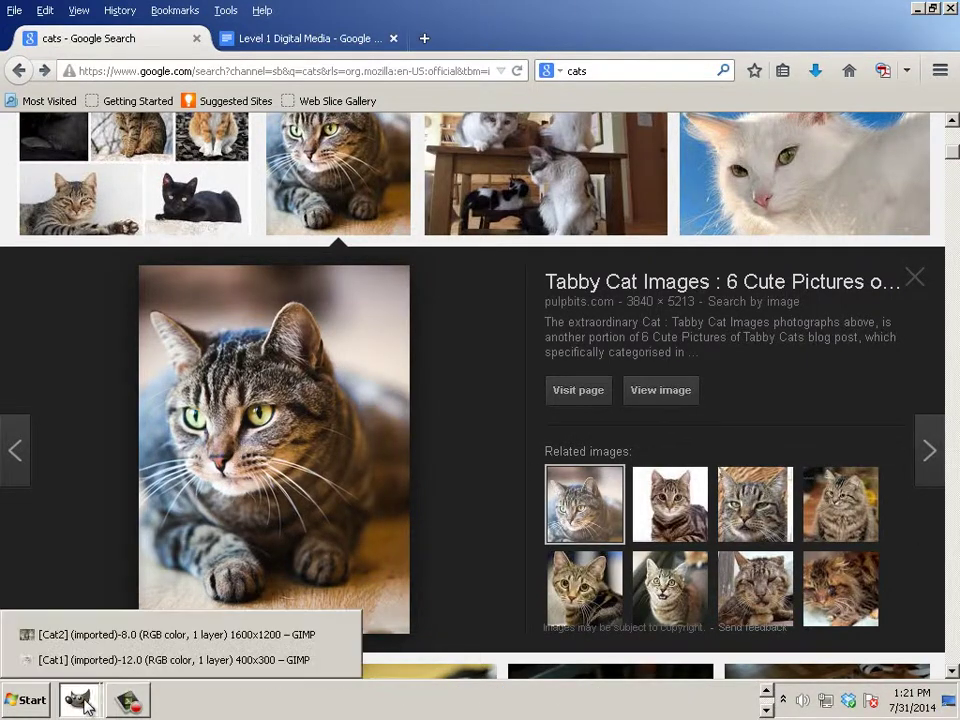
click(110, 634)
click(398, 212)
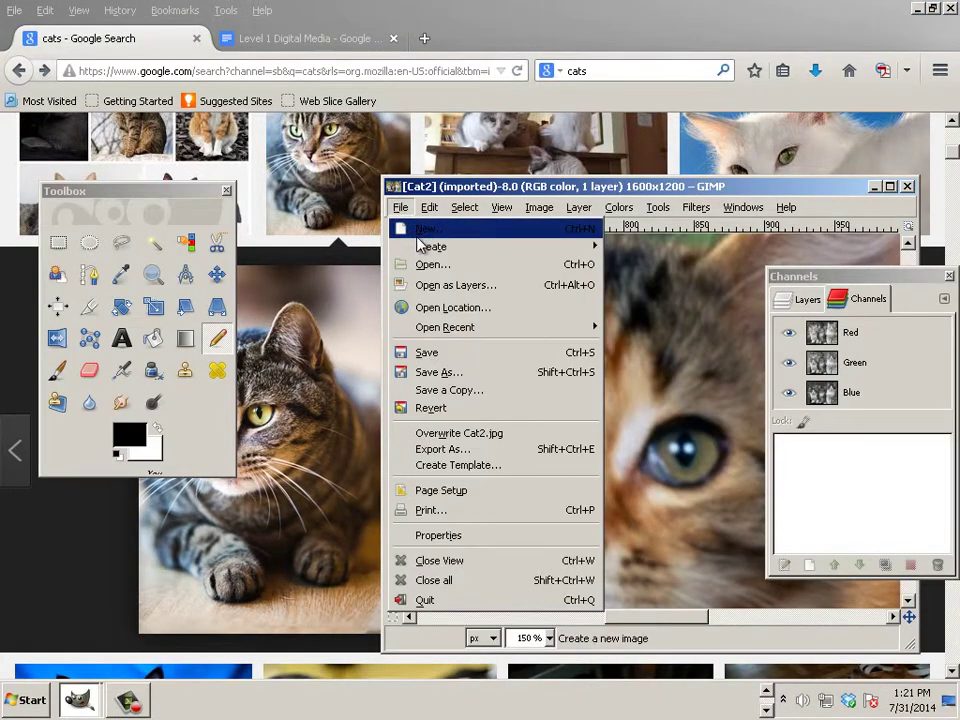
click(402, 262)
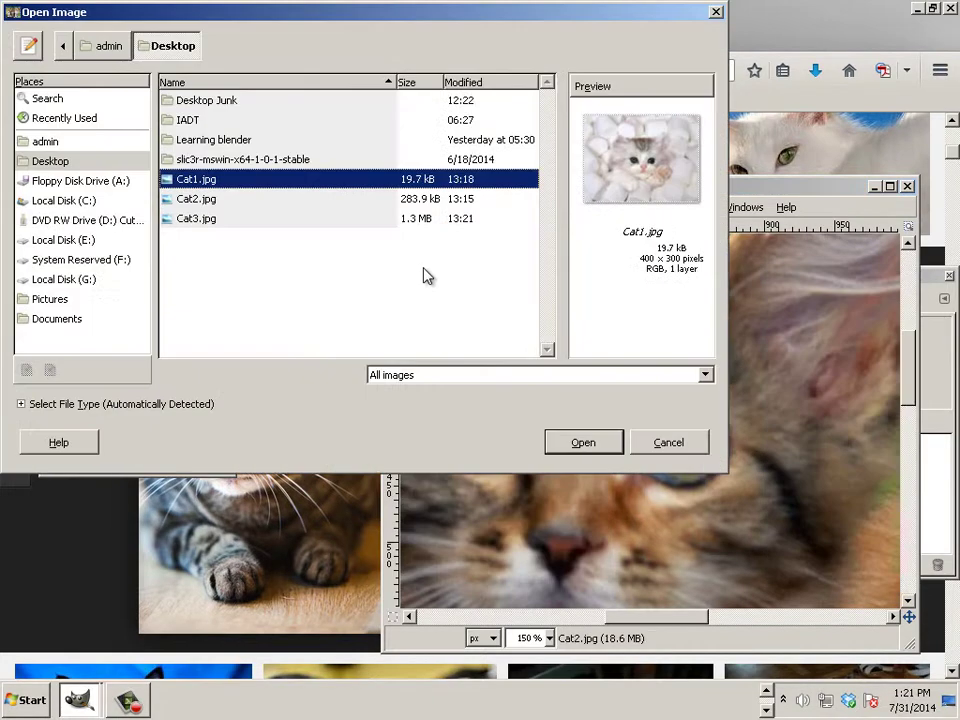
double_click(206, 218)
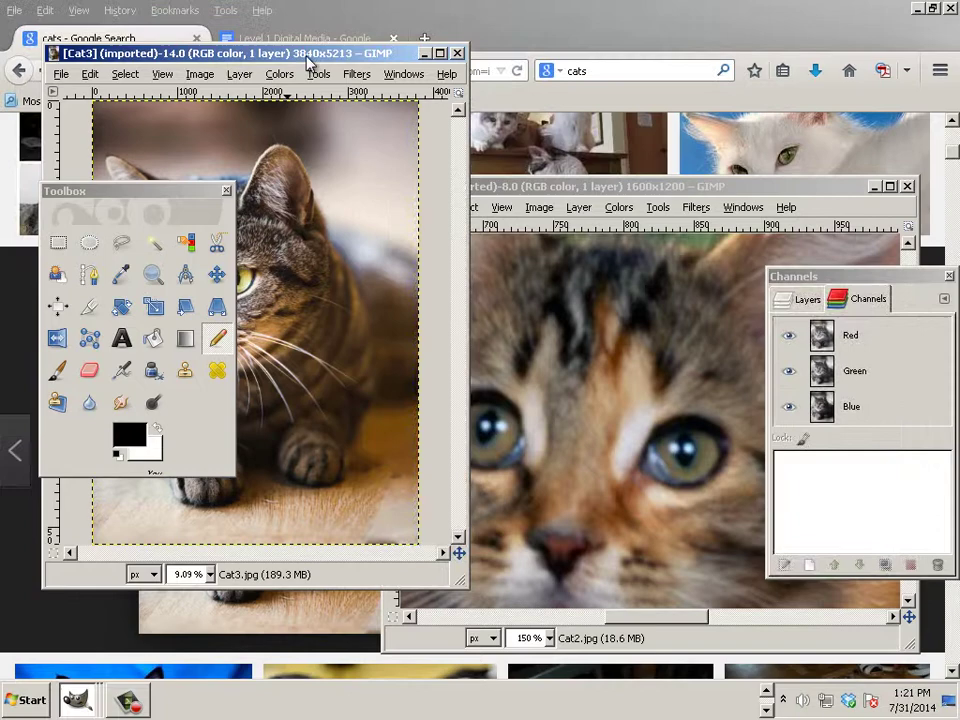
click(440, 55)
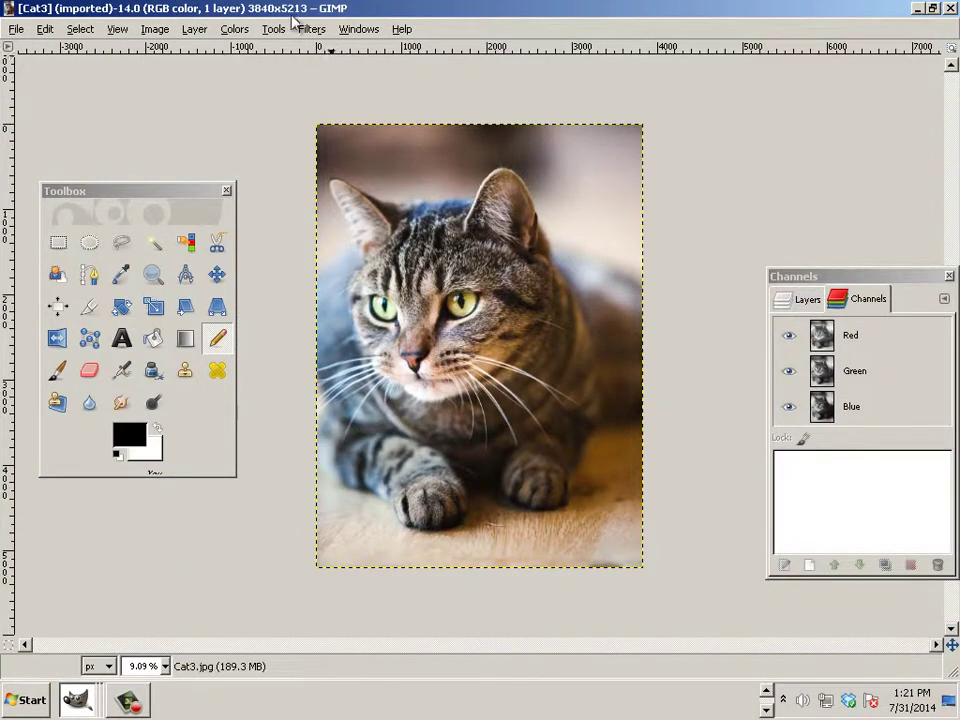
scroll(432, 297, up, 4)
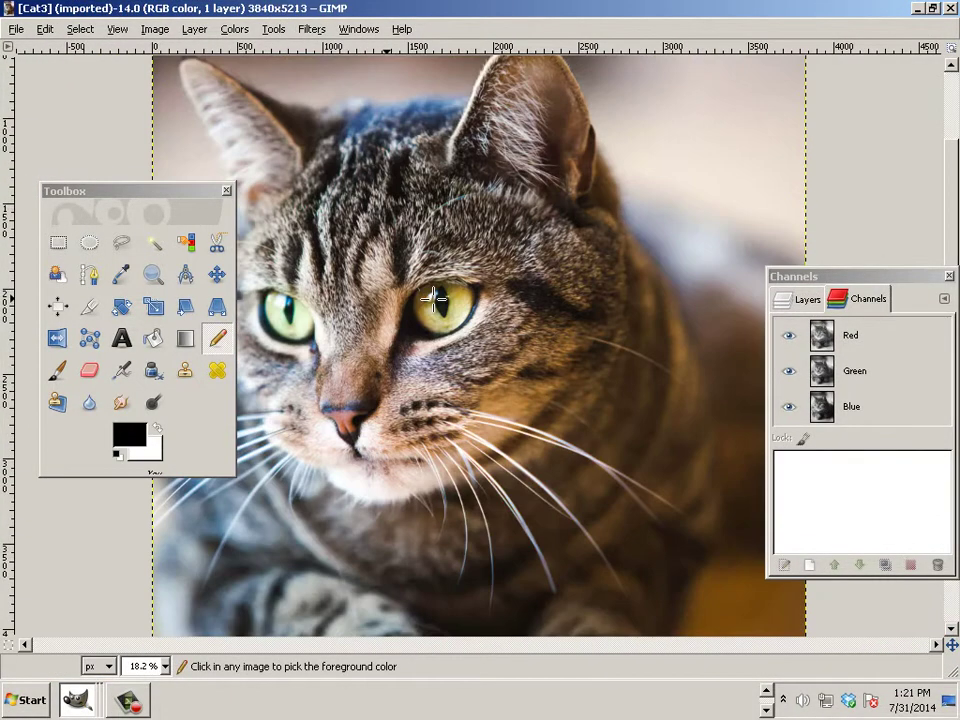
scroll(432, 297, up, 3)
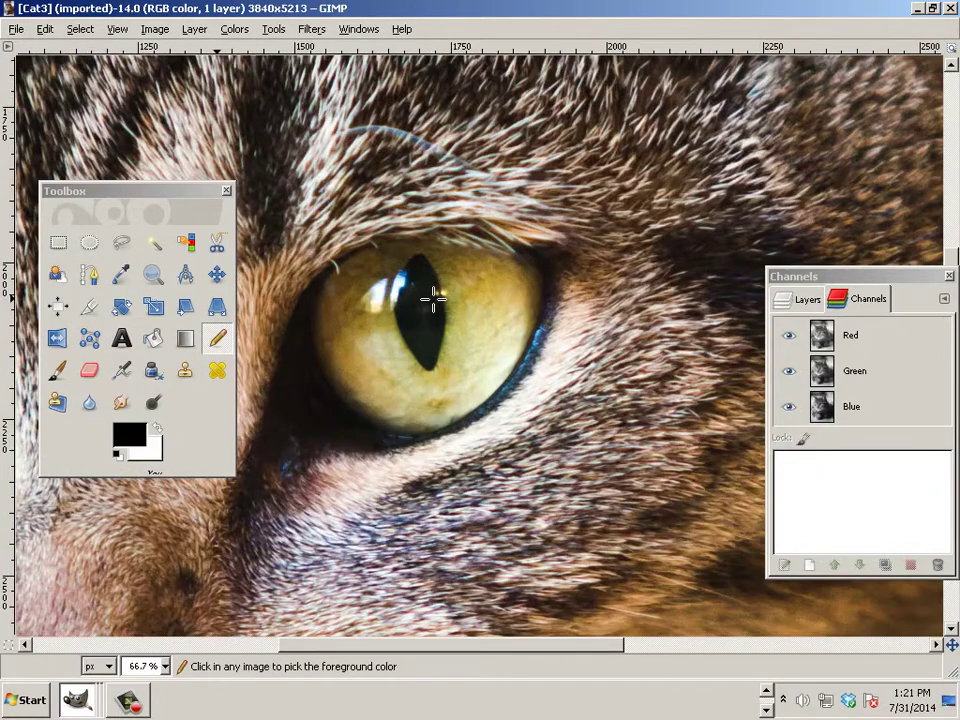
scroll(434, 297, up, 1)
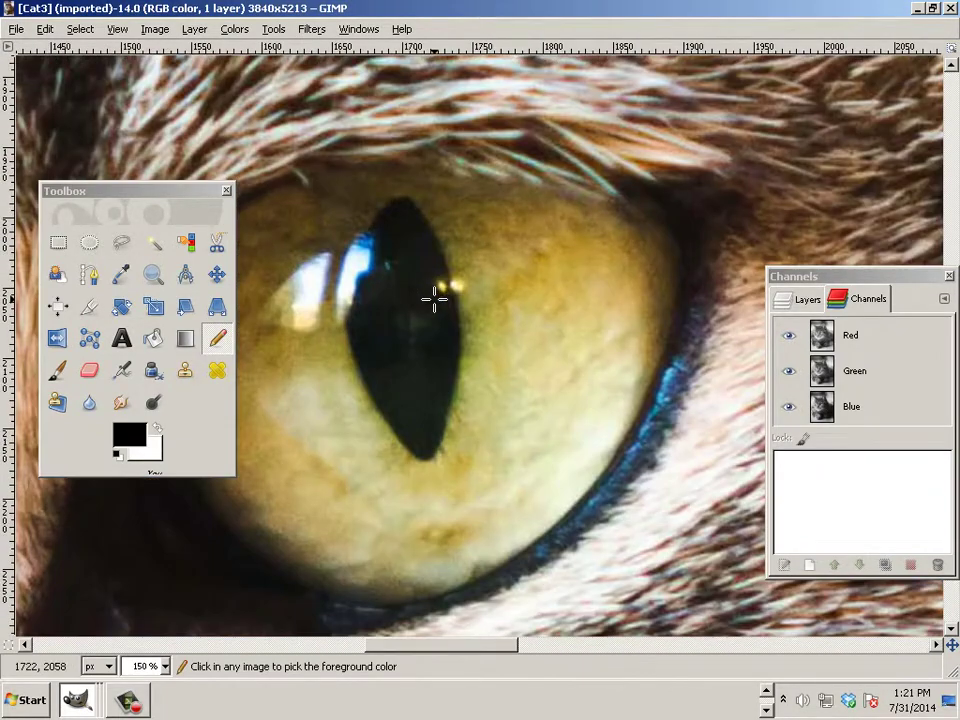
scroll(434, 298, up, 1)
scroll(440, 302, up, 4)
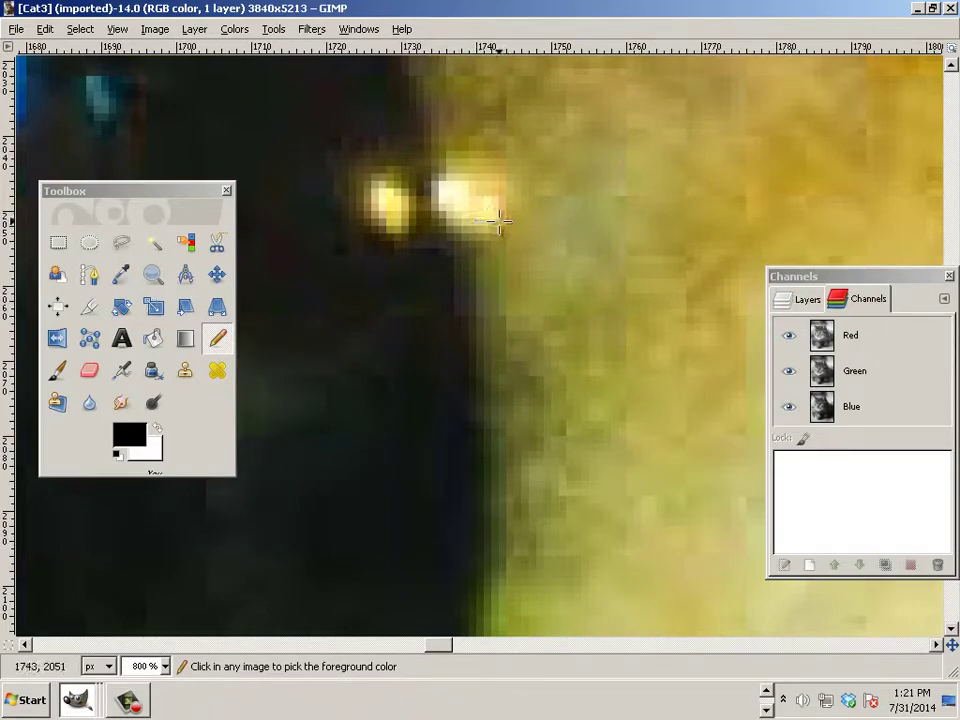
scroll(473, 313, down, 3)
scroll(473, 313, down, 8)
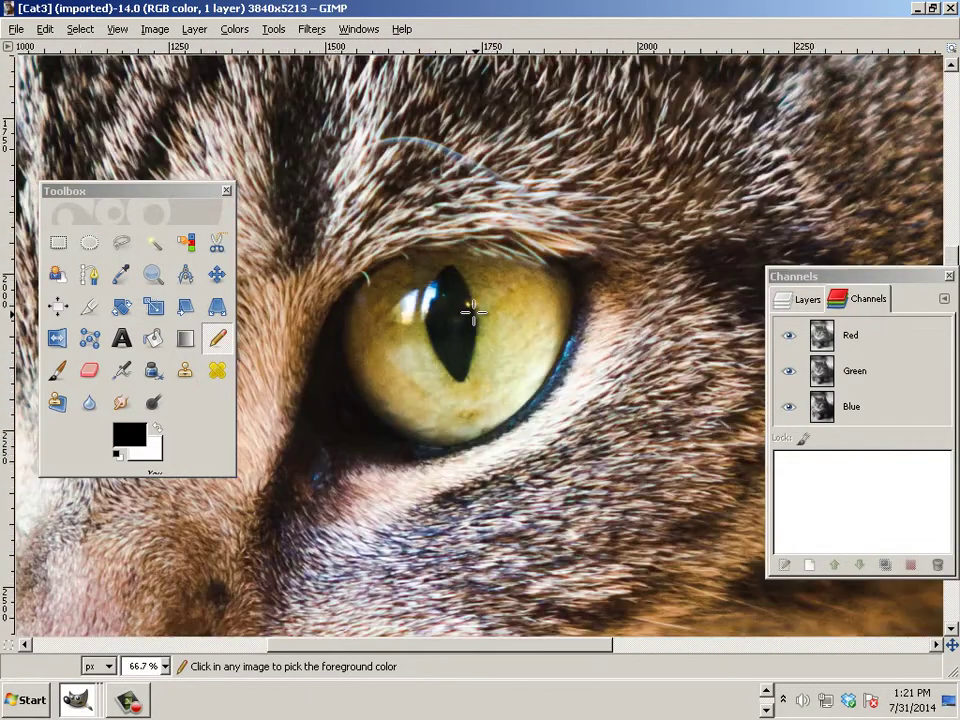
scroll(473, 313, down, 2)
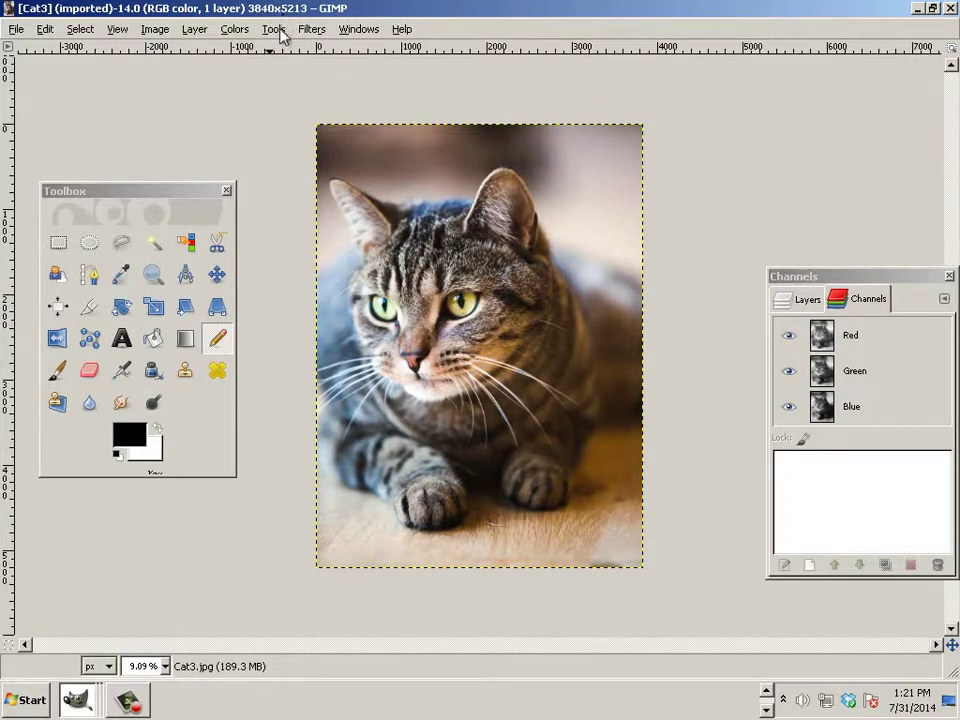
- Start a new image from the US-Letter (300ppi) template: 8.5 × 11 in, 2550 × 3300 pixels
key(ctrl)
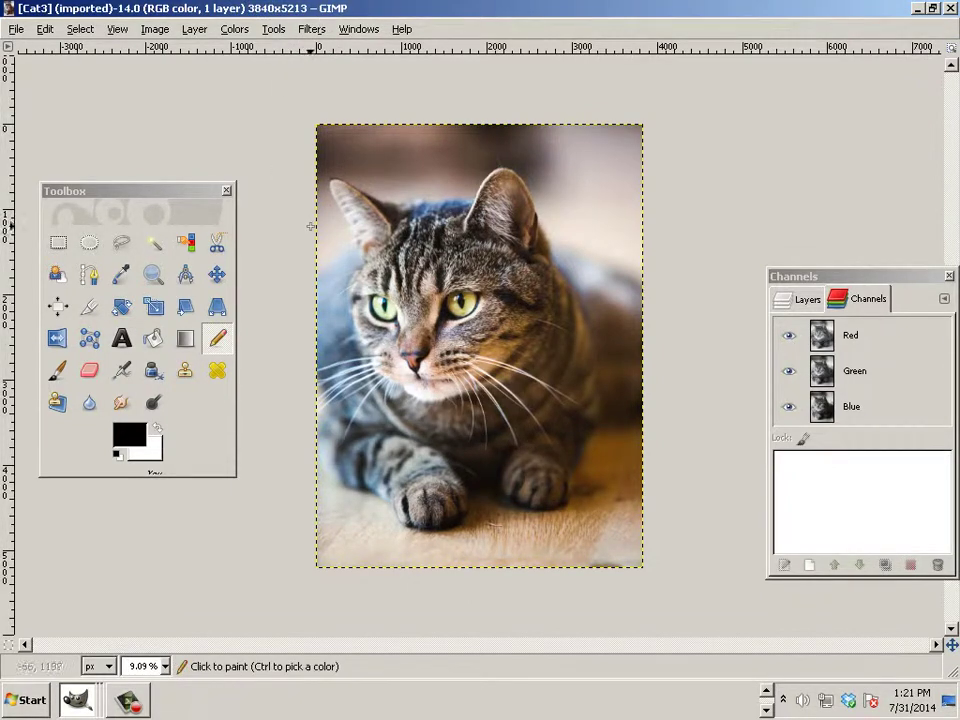
click(16, 29)
click(20, 49)
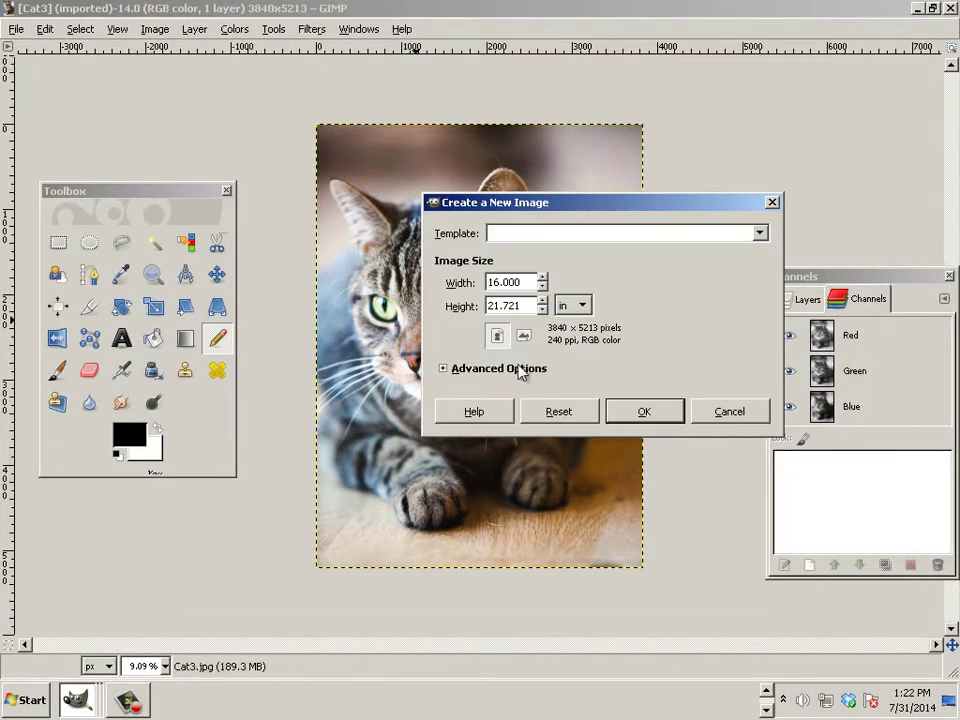
click(752, 236)
click(579, 476)
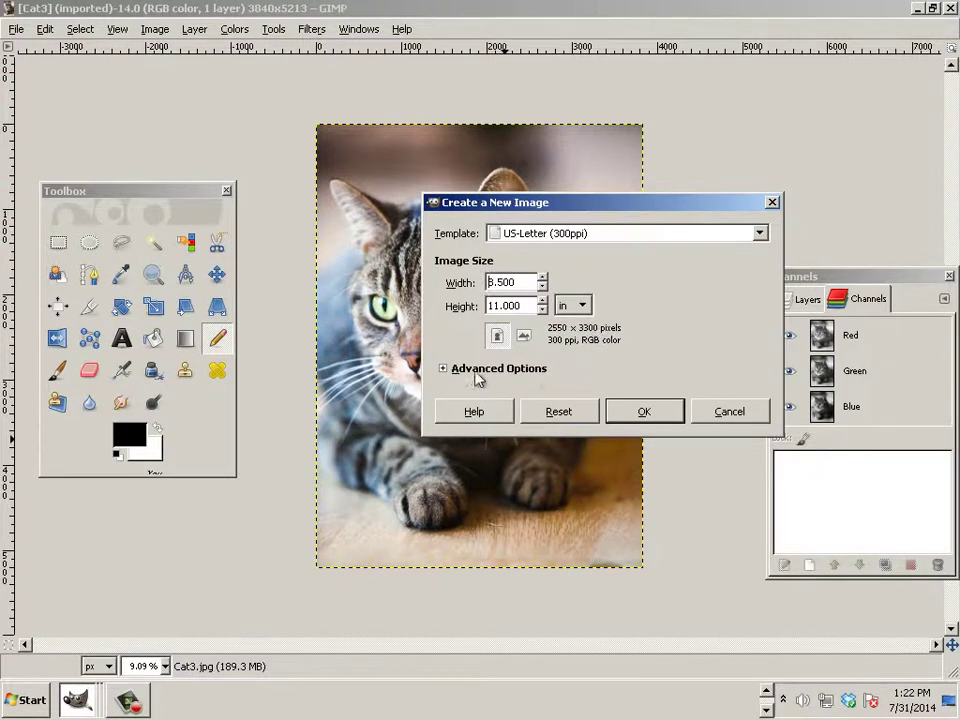
- Under Advanced Options, try a 600 ppi X resolution, then reselect the value to replace it
click(445, 369)
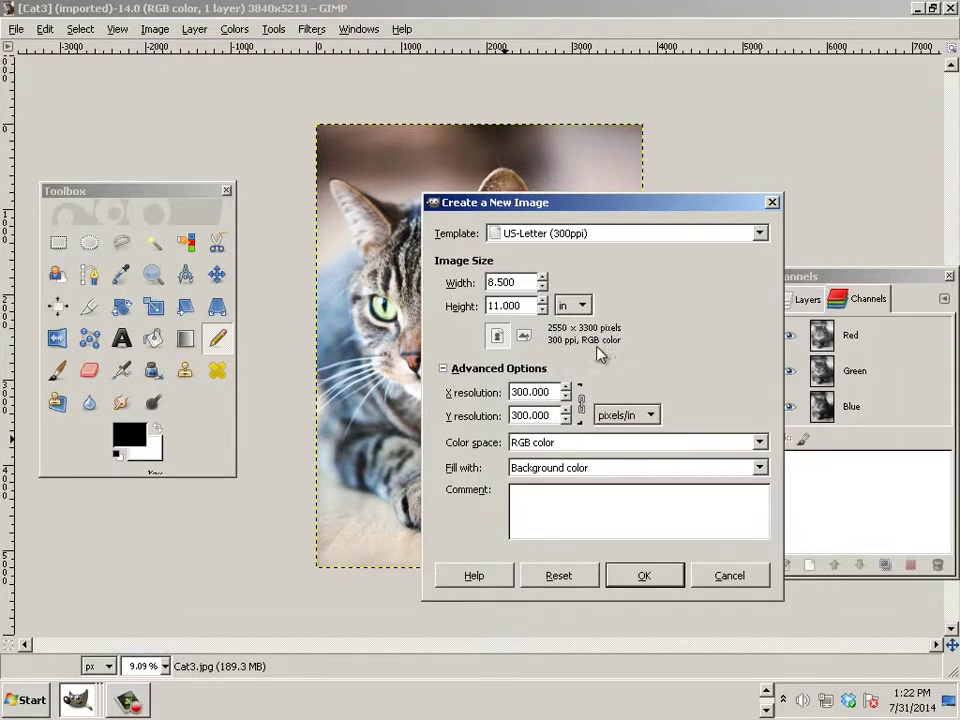
drag(553, 392, 510, 392)
text(600)
click(532, 415)
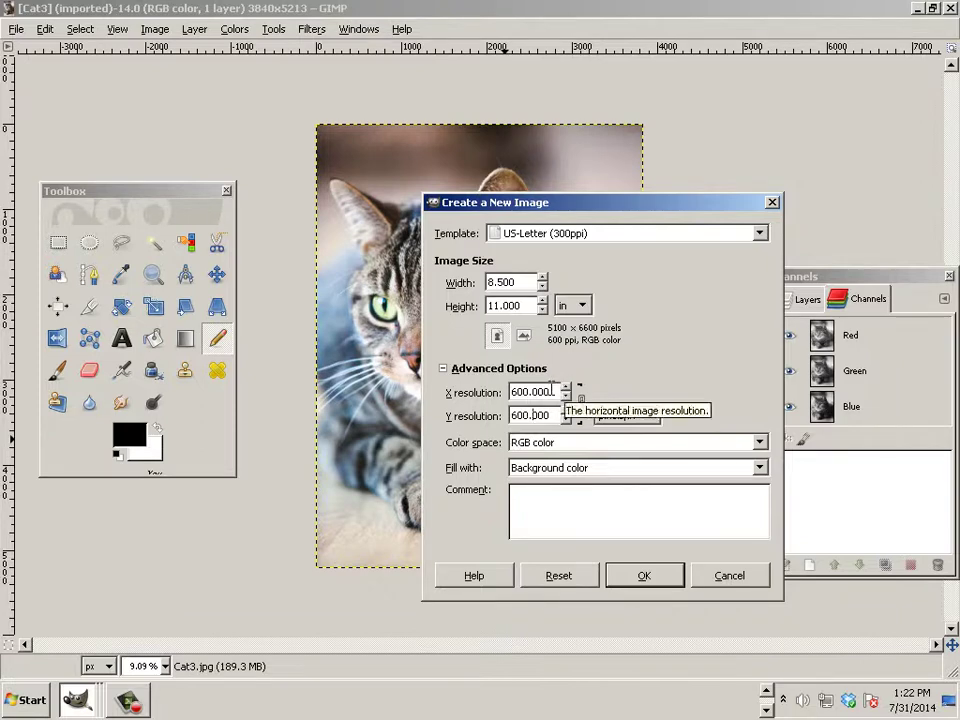
double_click(553, 392)
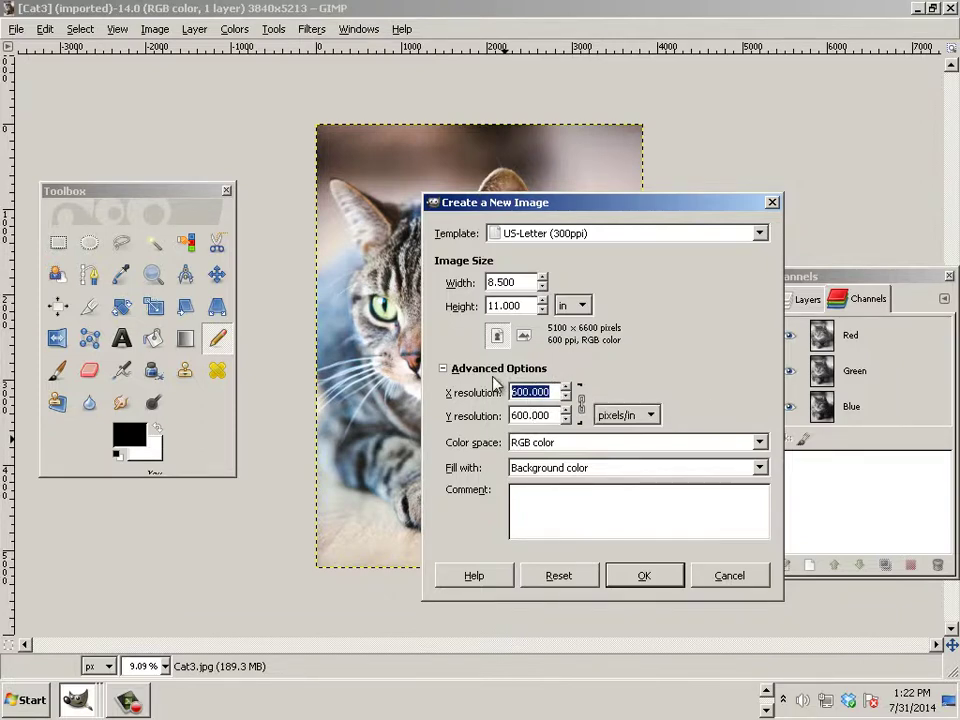
- Enter 300 ppi for X resolution so the image becomes 2550 × 3300 pixels
text(300)
click(540, 415)
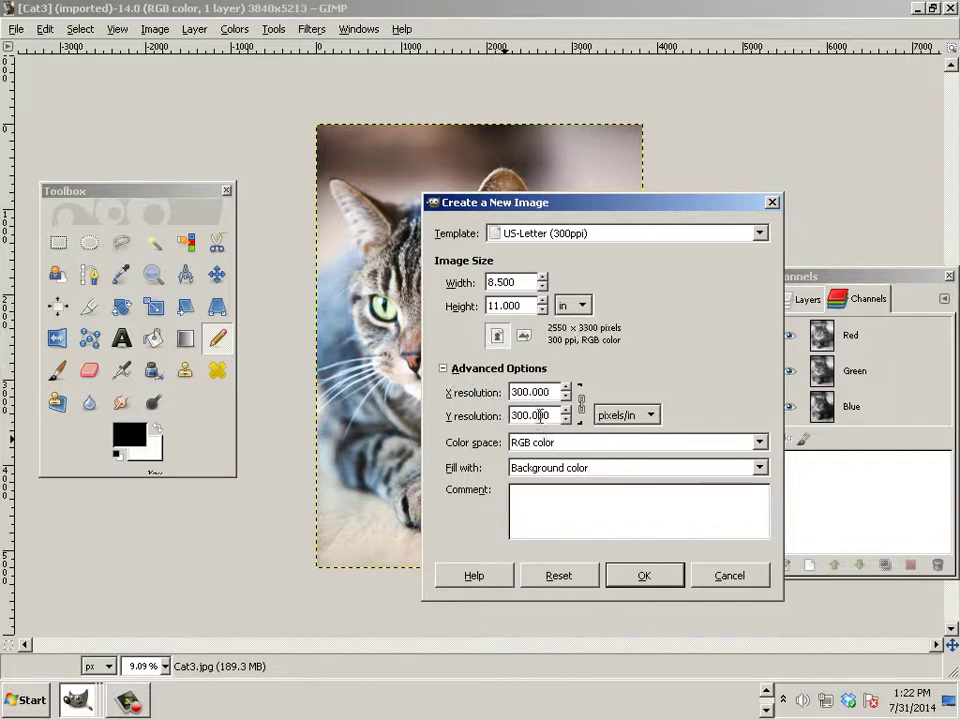